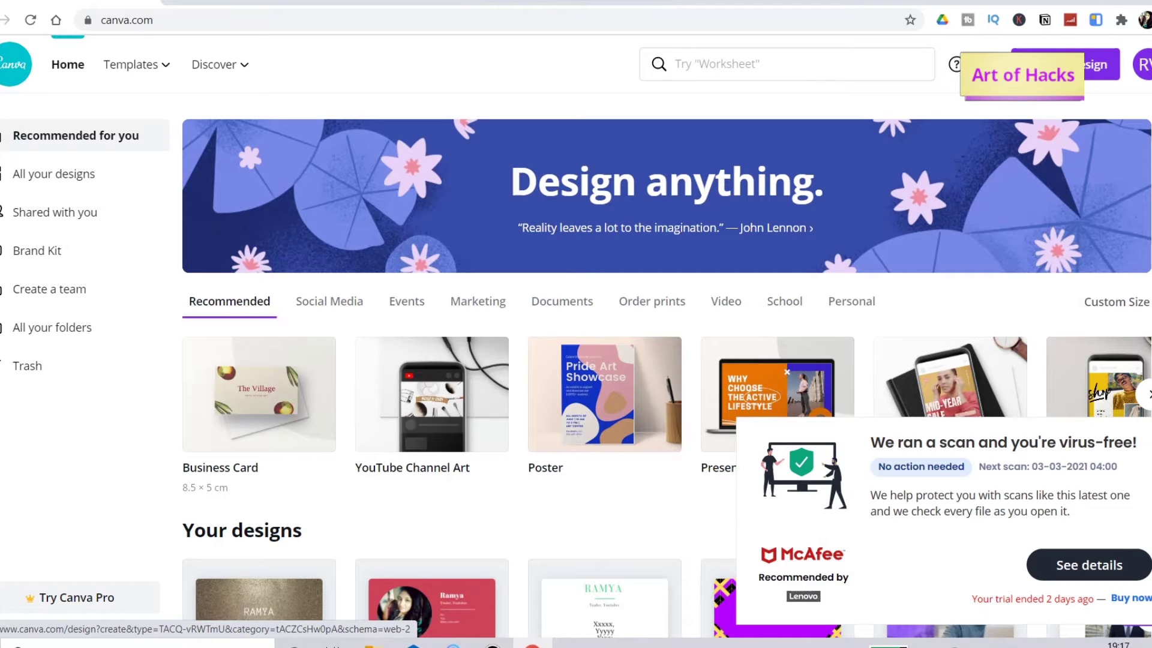
Search the design types for "business" and start a Business Card design at 8.5 × 5 cm
left_click(779, 64)
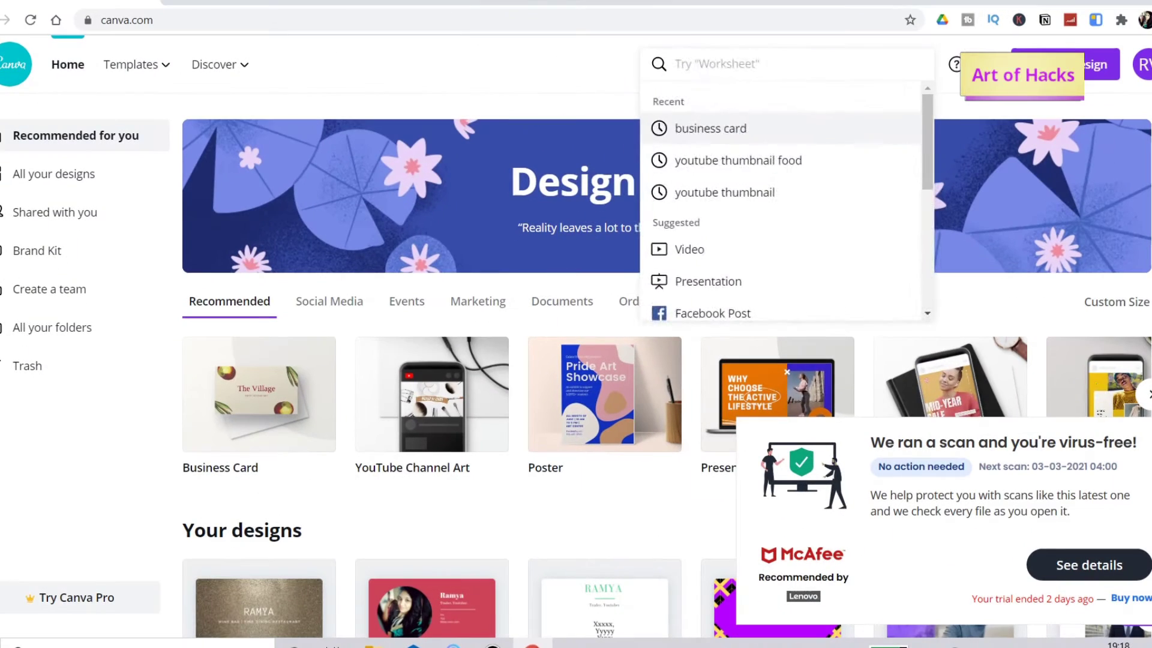
type("bu")
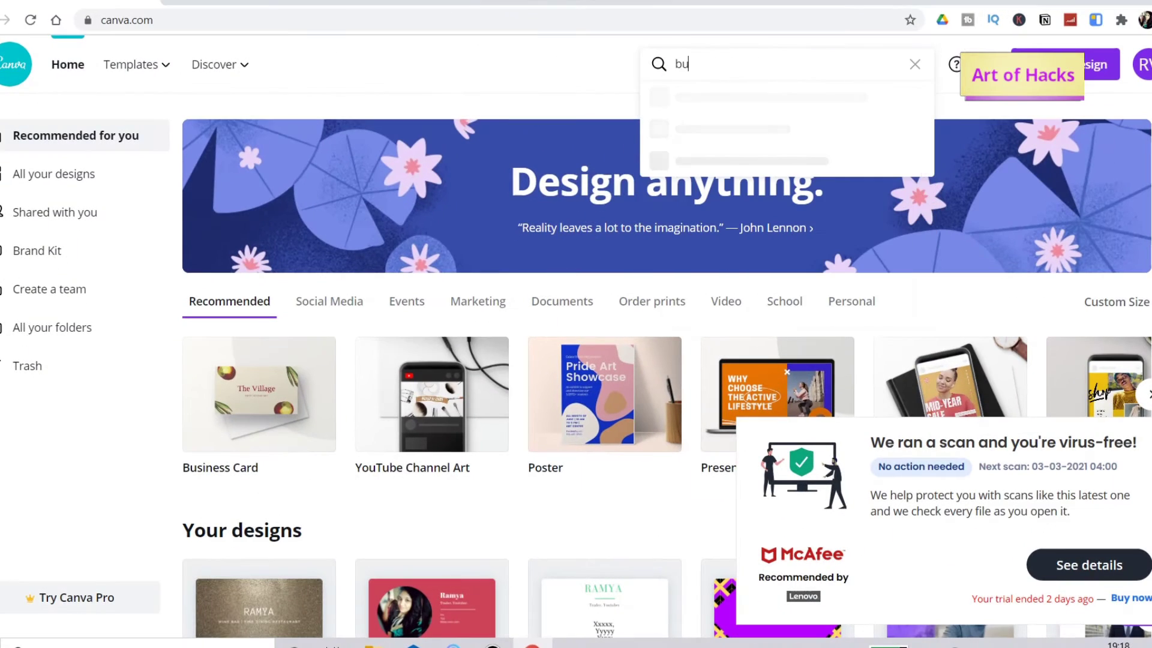
type("sin")
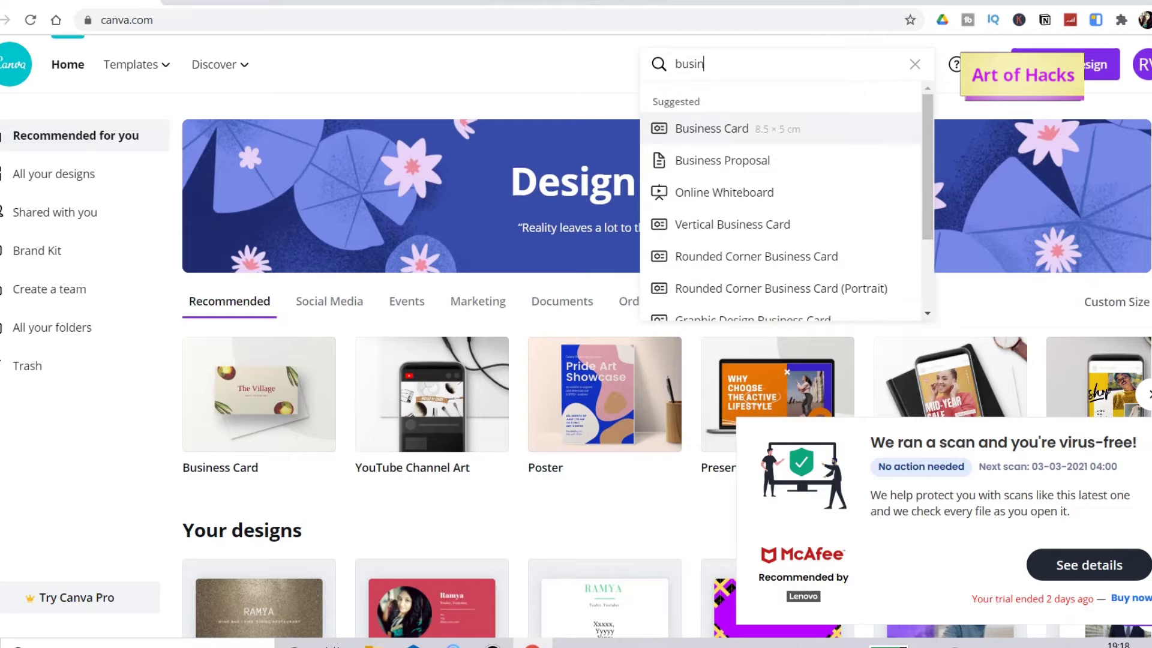
type("ess")
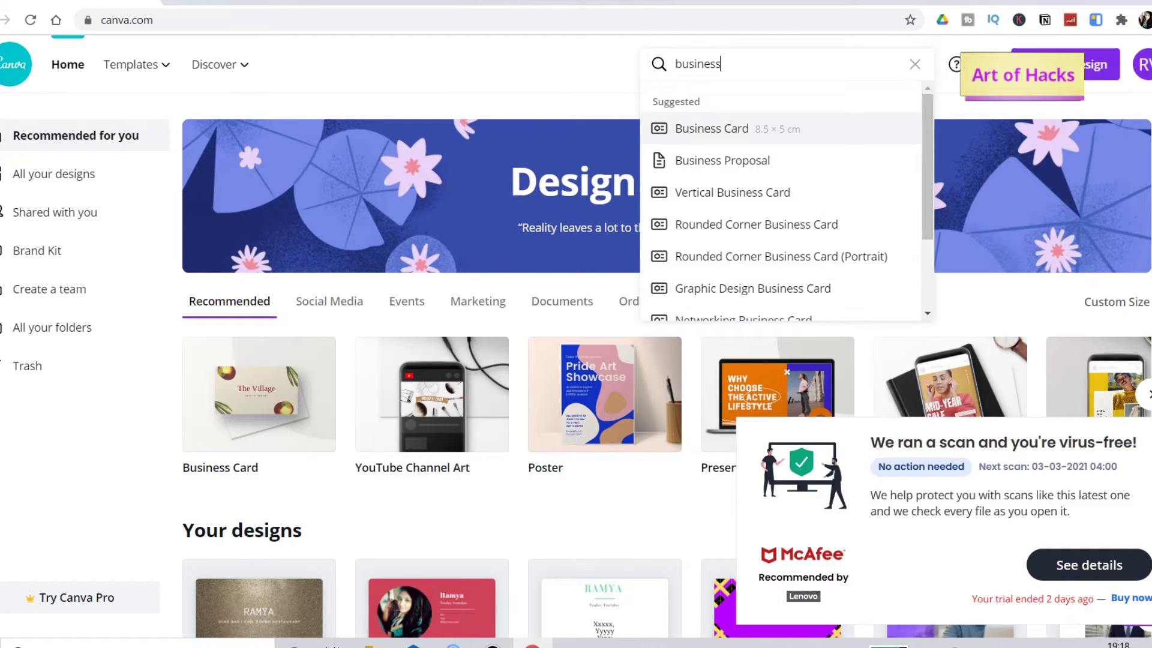
key("Return")
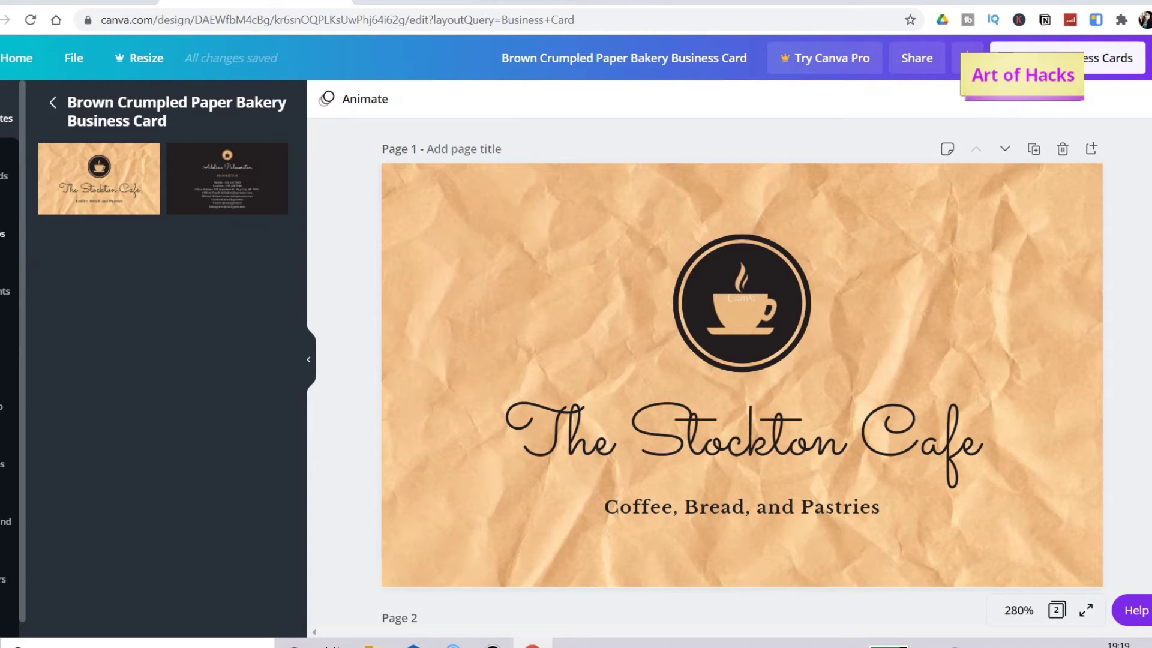
Try adding the recently used 2021 notebook photo to page 1, enlarging it and repositioning it over the card
left_click(742, 298)
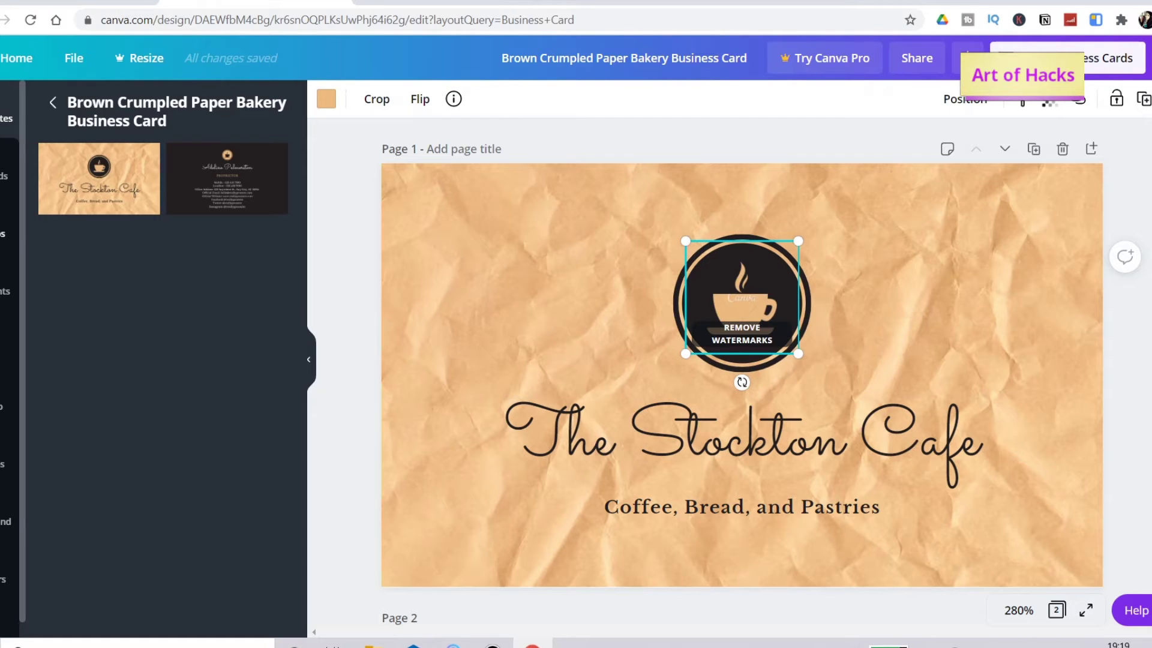
left_click(5, 226)
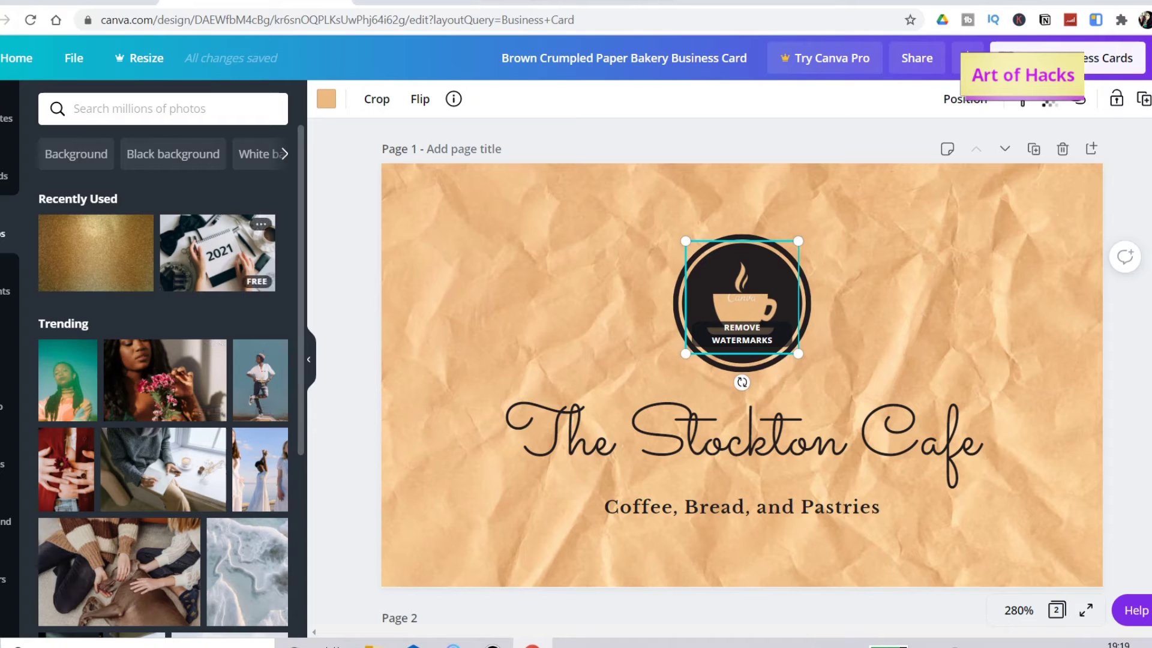
left_click(217, 252)
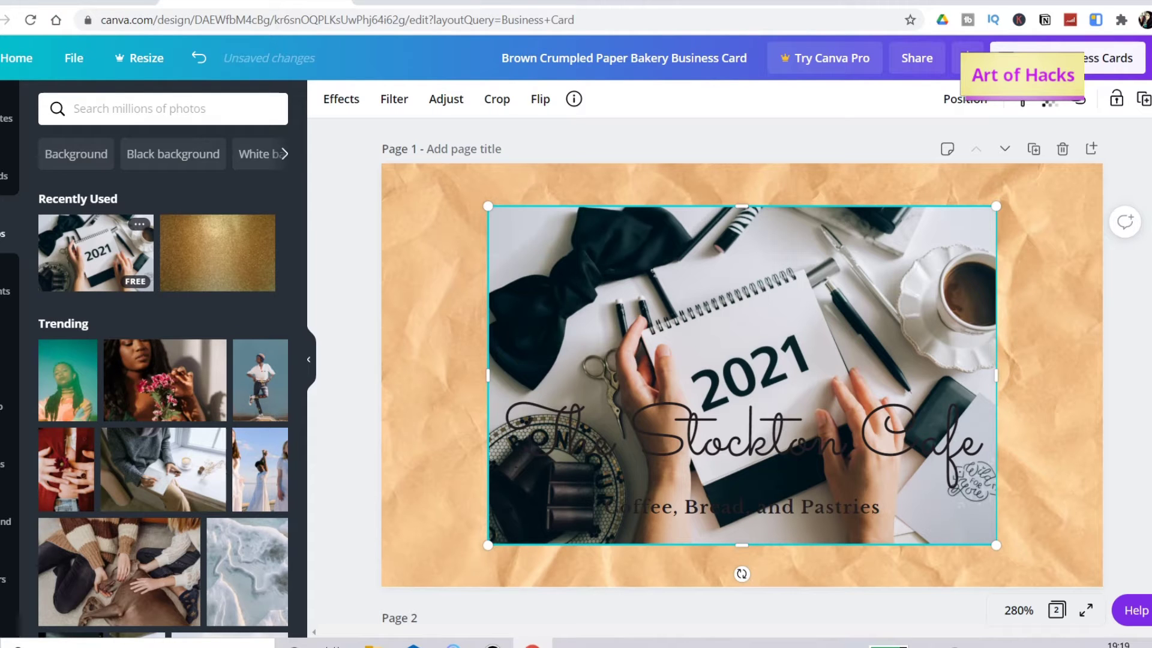
left_click_drag(487, 206, 408, 153)
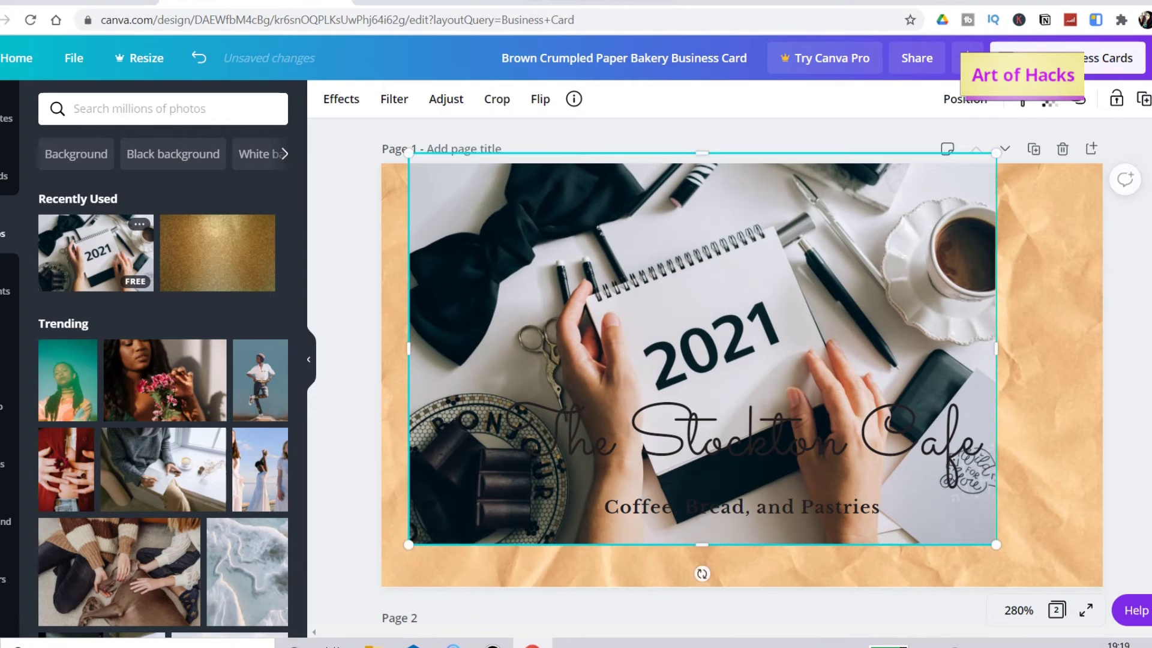
left_click_drag(702, 348, 732, 382)
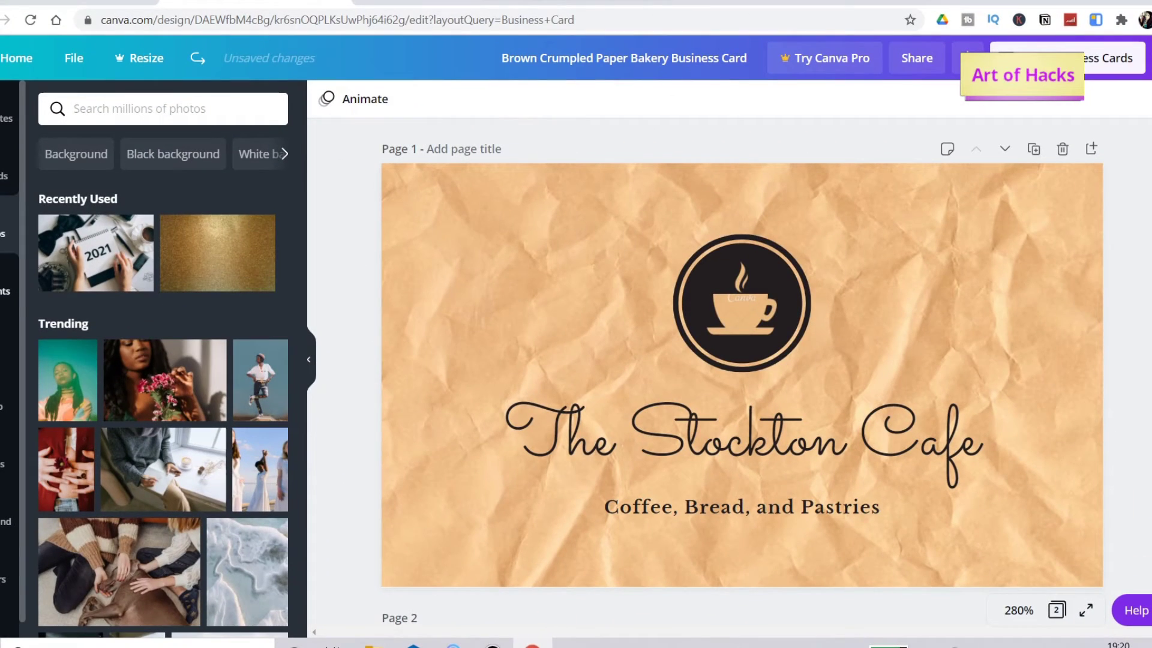
Browse the elements library through its shapes, frames, stickers, charts, grids, gradients and illustration collections
left_click(5, 291)
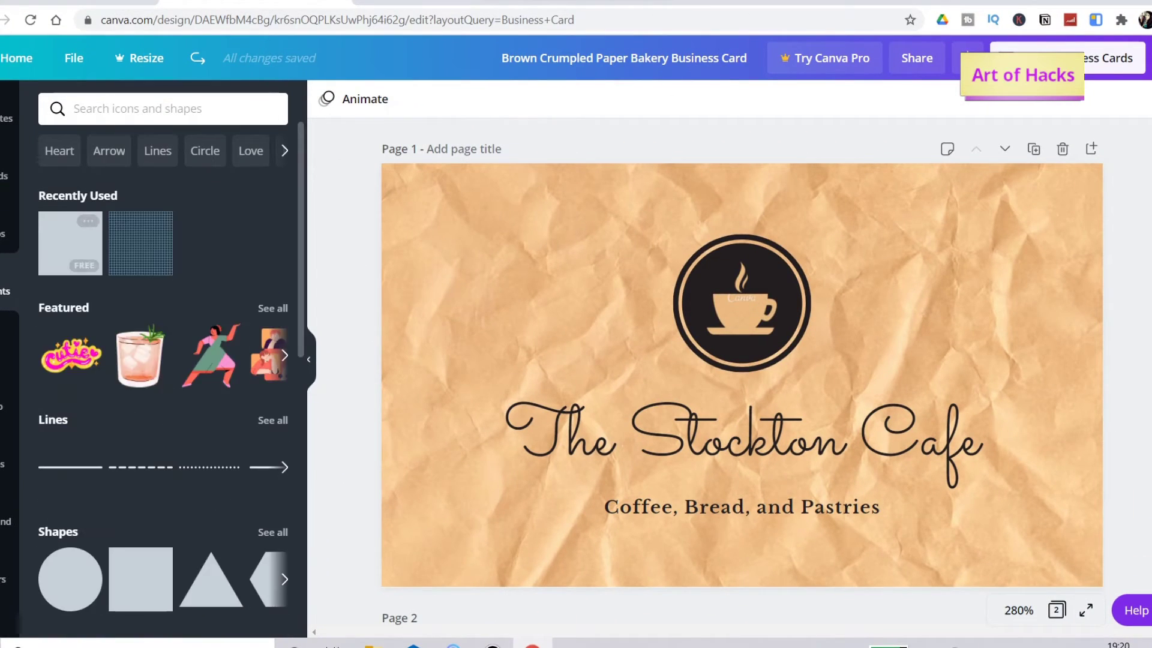
scroll(162, 360, "down", 6)
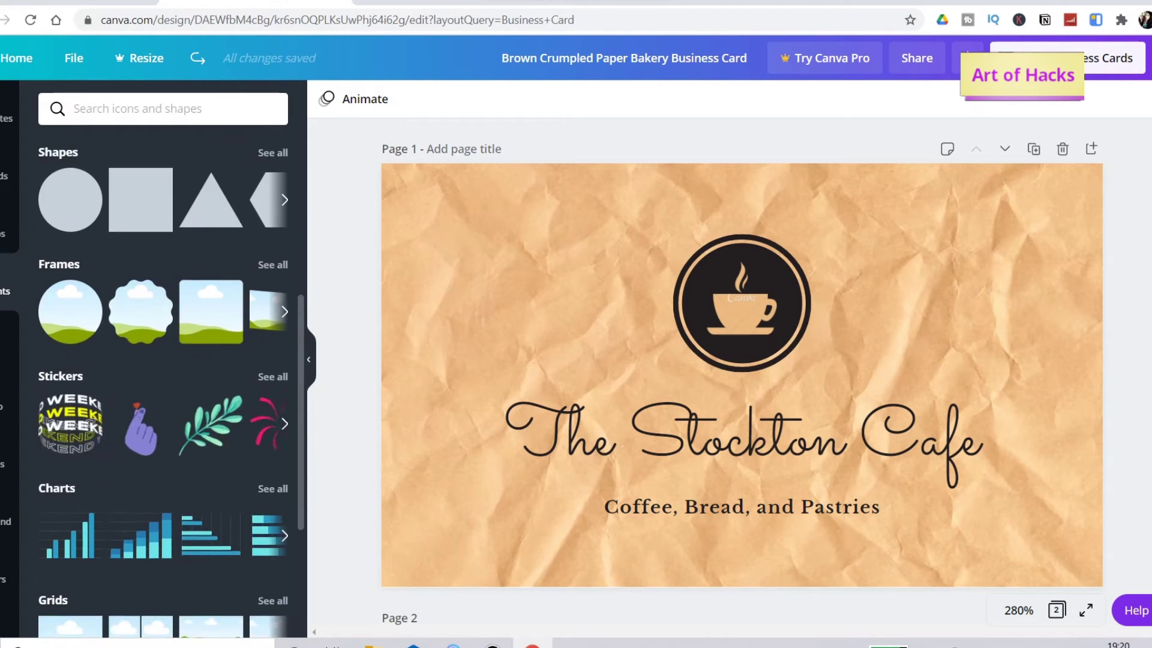
scroll(162, 360, "up", 3)
scroll(162, 360, "down", 4)
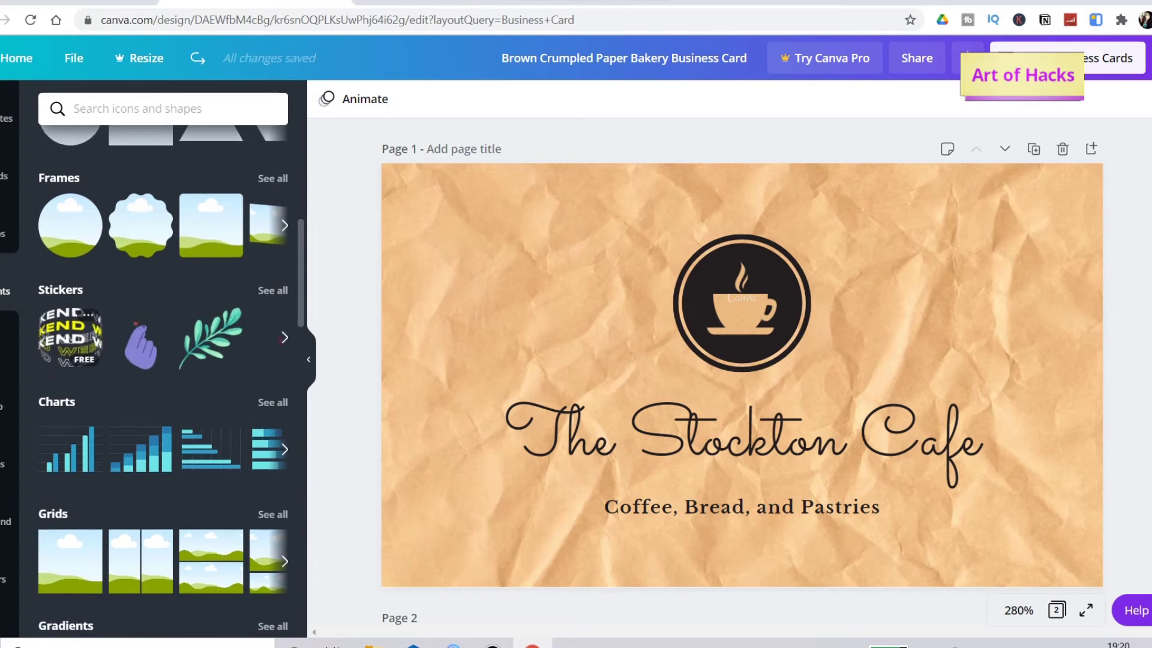
scroll(162, 360, "down", 5)
scroll(162, 360, "up", 4)
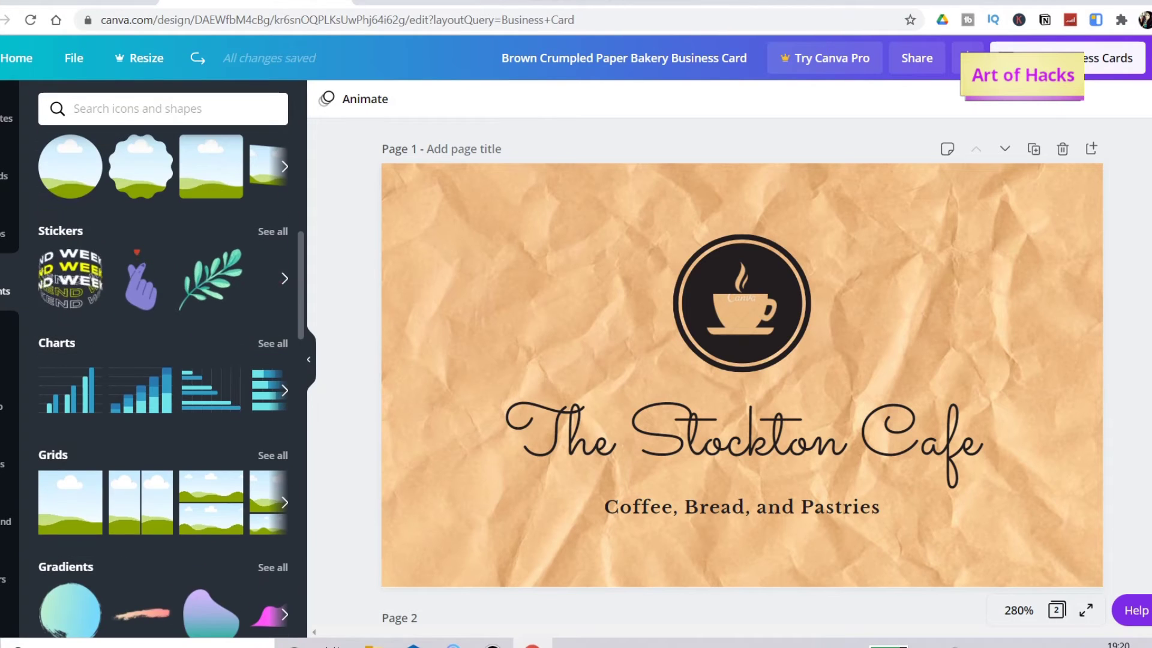
scroll(162, 360, "down", 3)
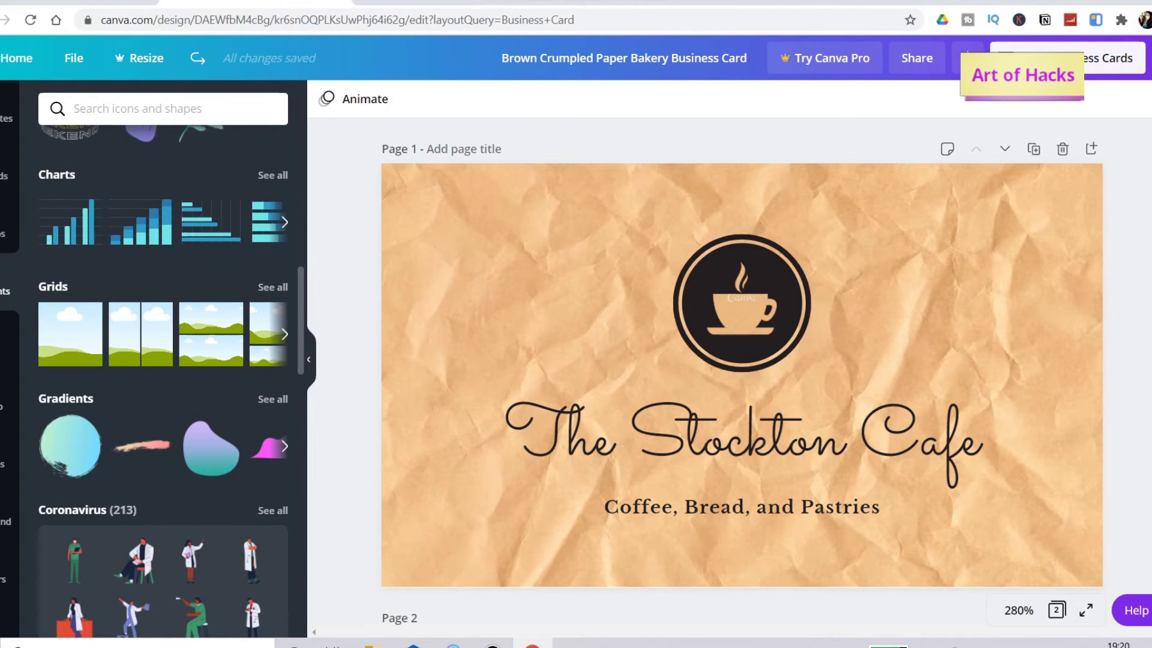
scroll(162, 360, "down", 9)
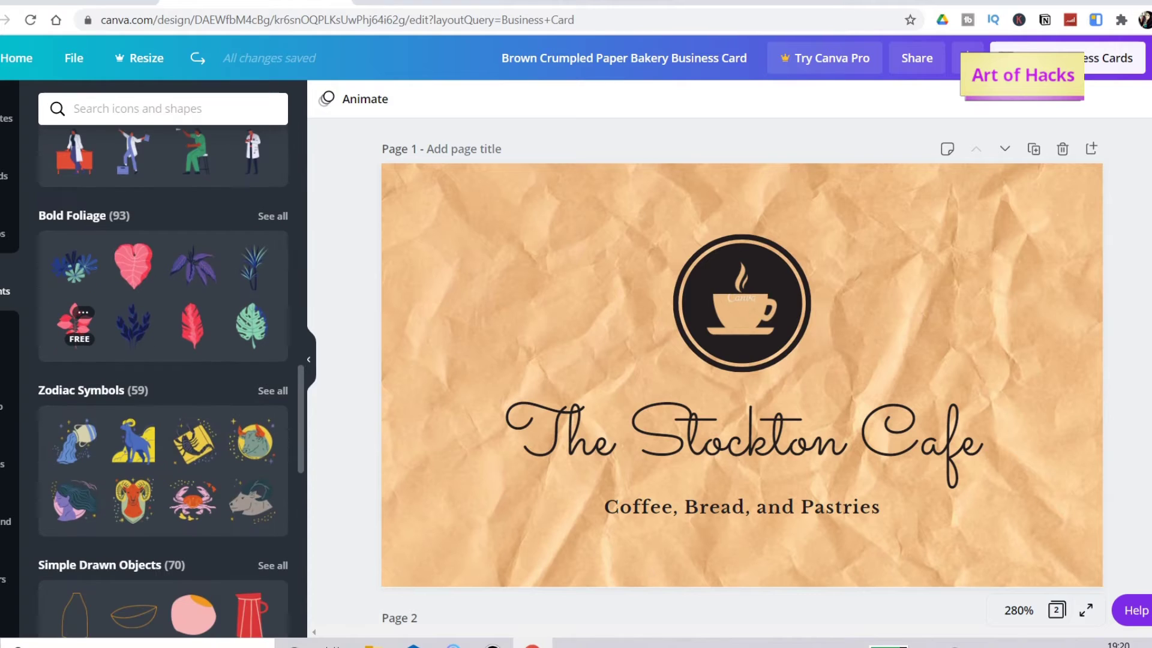
scroll(161, 360, "down", 7)
scroll(162, 360, "up", 20)
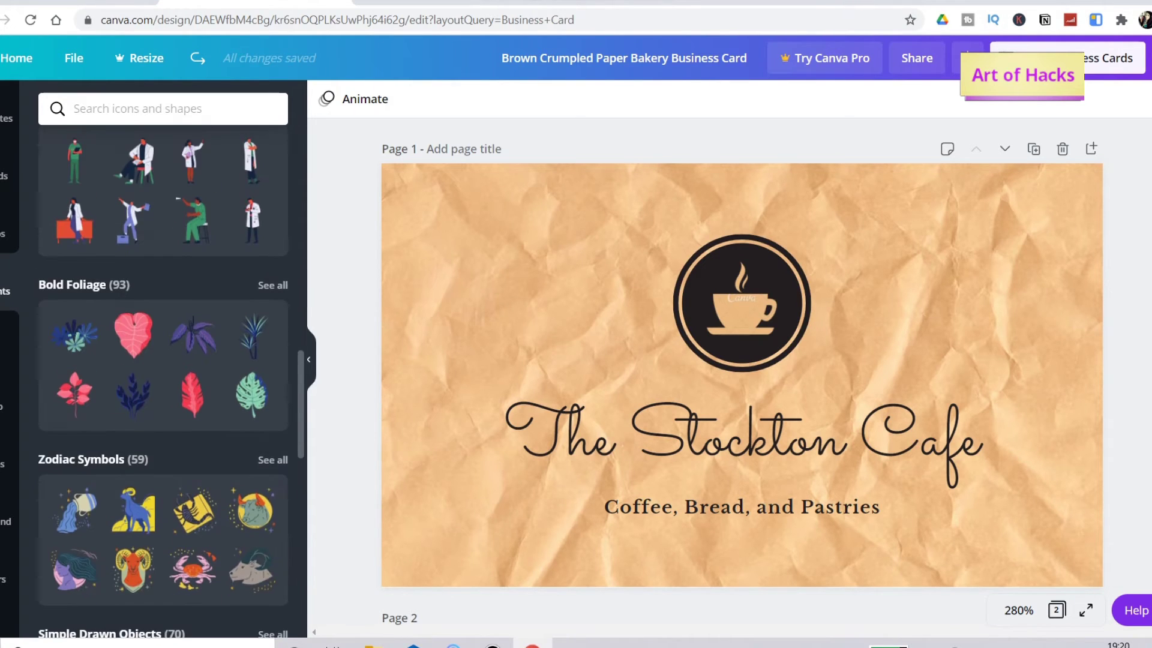
scroll(162, 360, "up", 6)
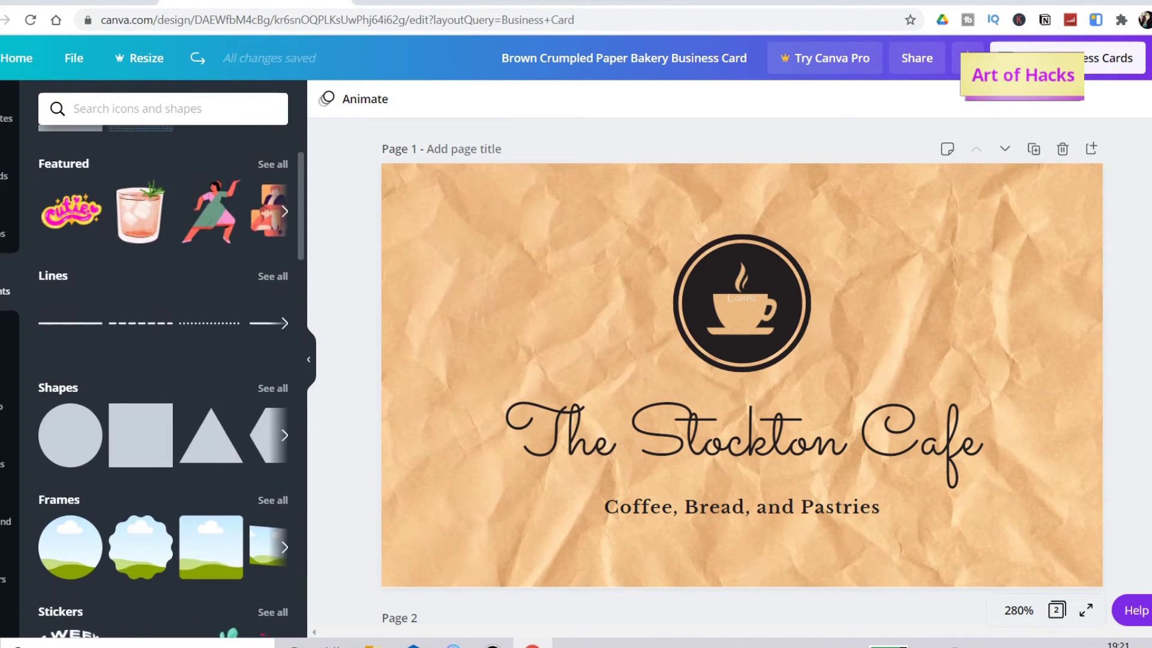
scroll(162, 360, "down", 15)
scroll(162, 360, "down", 20)
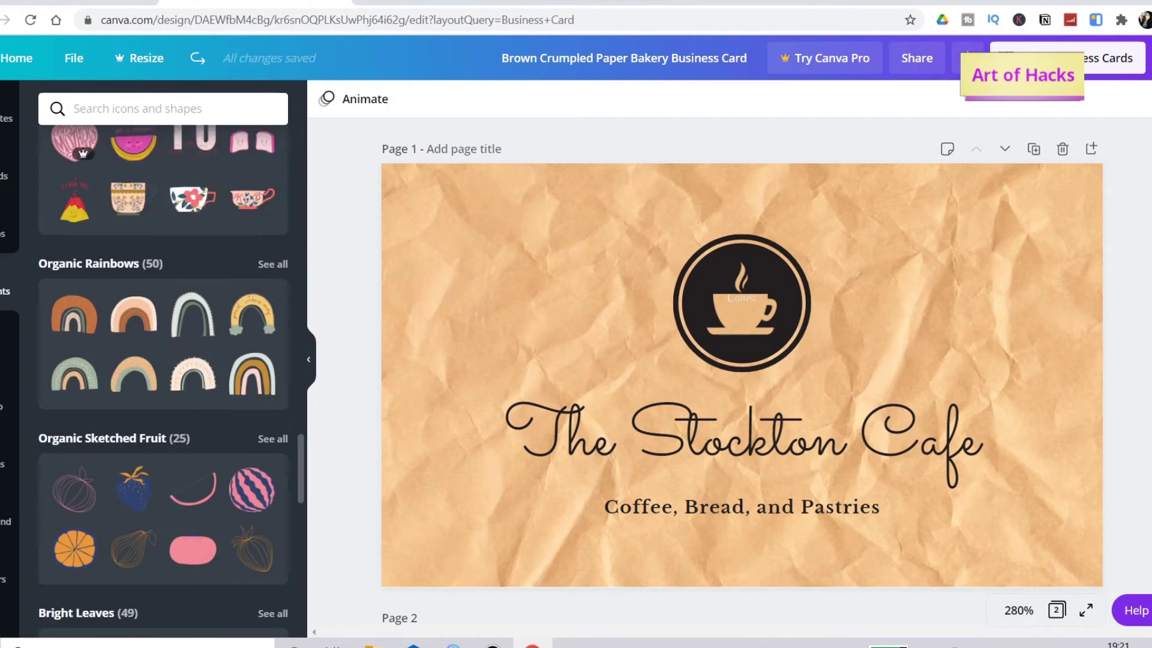
scroll(162, 360, "down", 12)
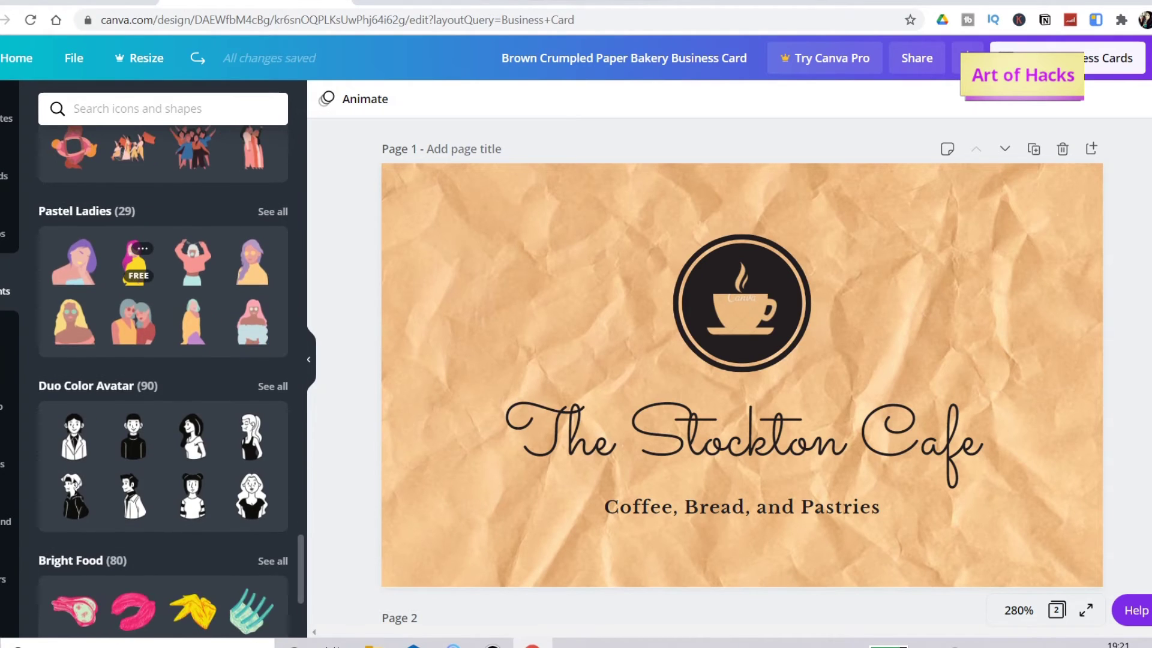
scroll(133, 486, "down", 5)
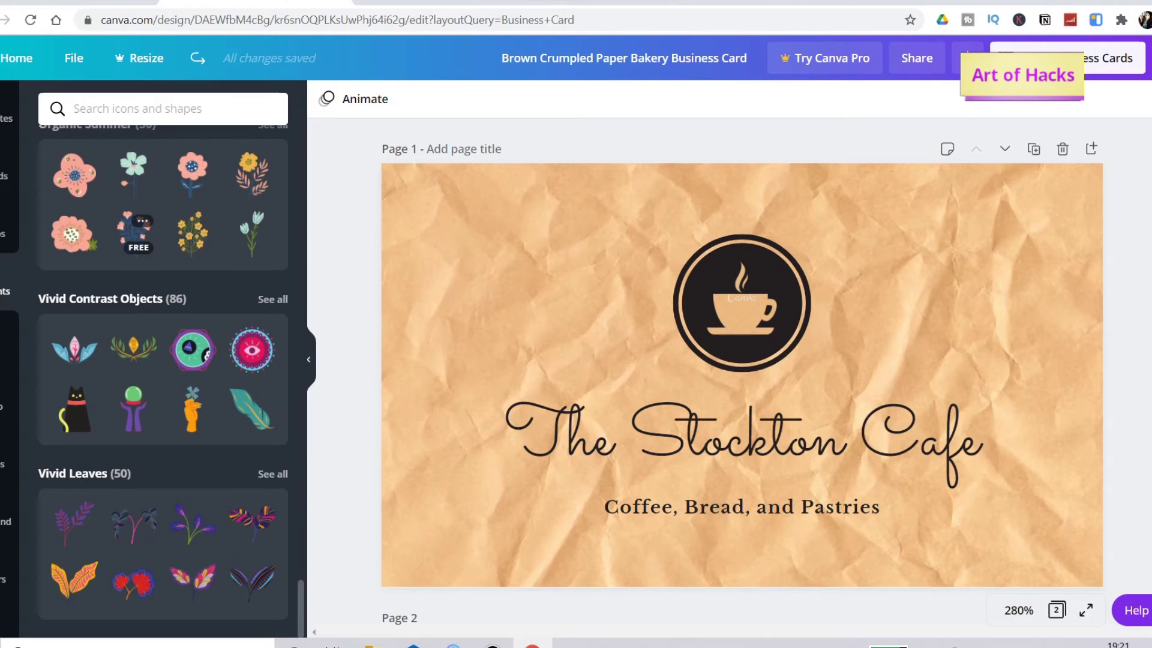
scroll(133, 486, "up", 14)
scroll(133, 486, "up", 8)
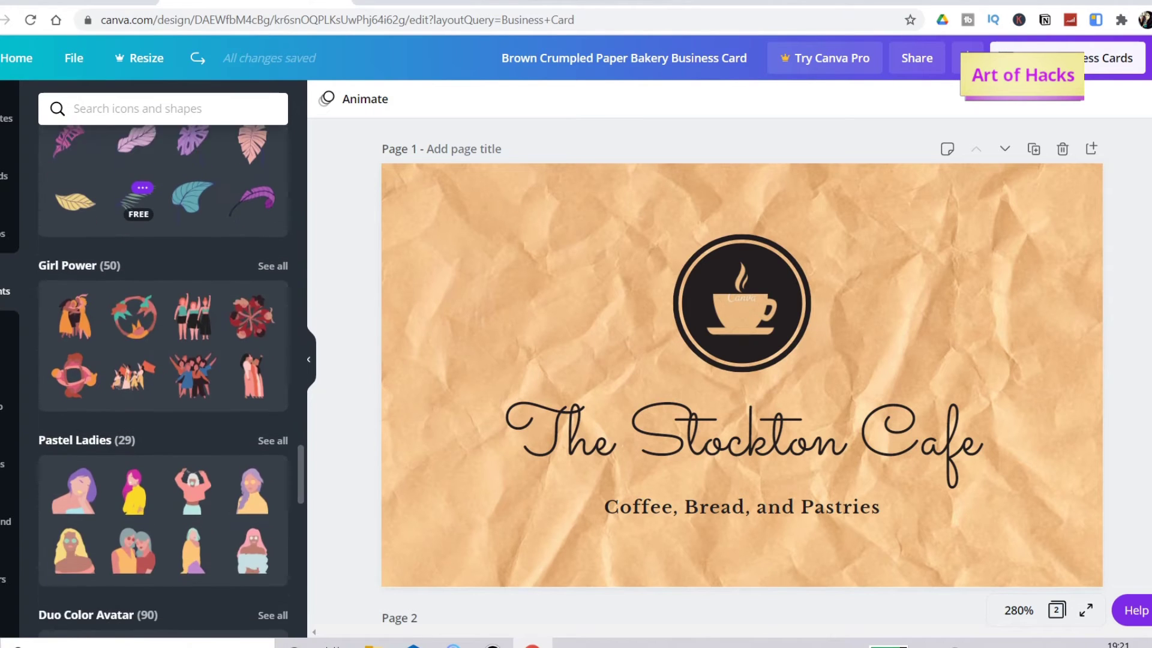
scroll(133, 246, "up", 8)
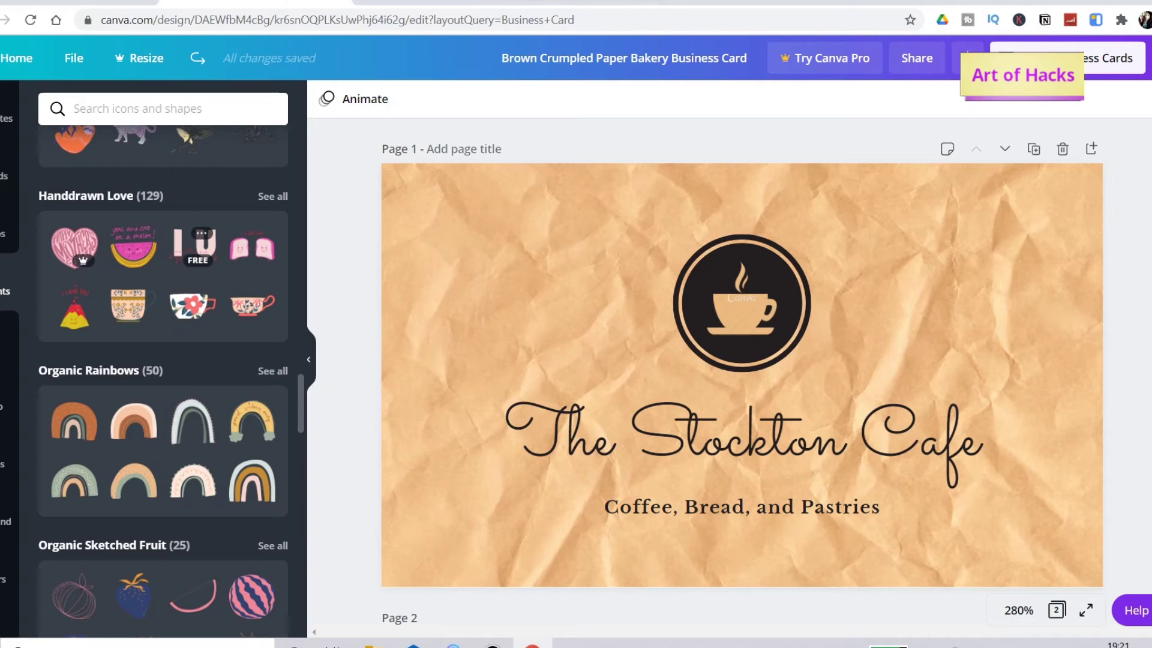
Add the Handdrawn Love "you are one in a melon!" graphic, place it in the card's upper-left corner and shrink it
left_click(133, 246)
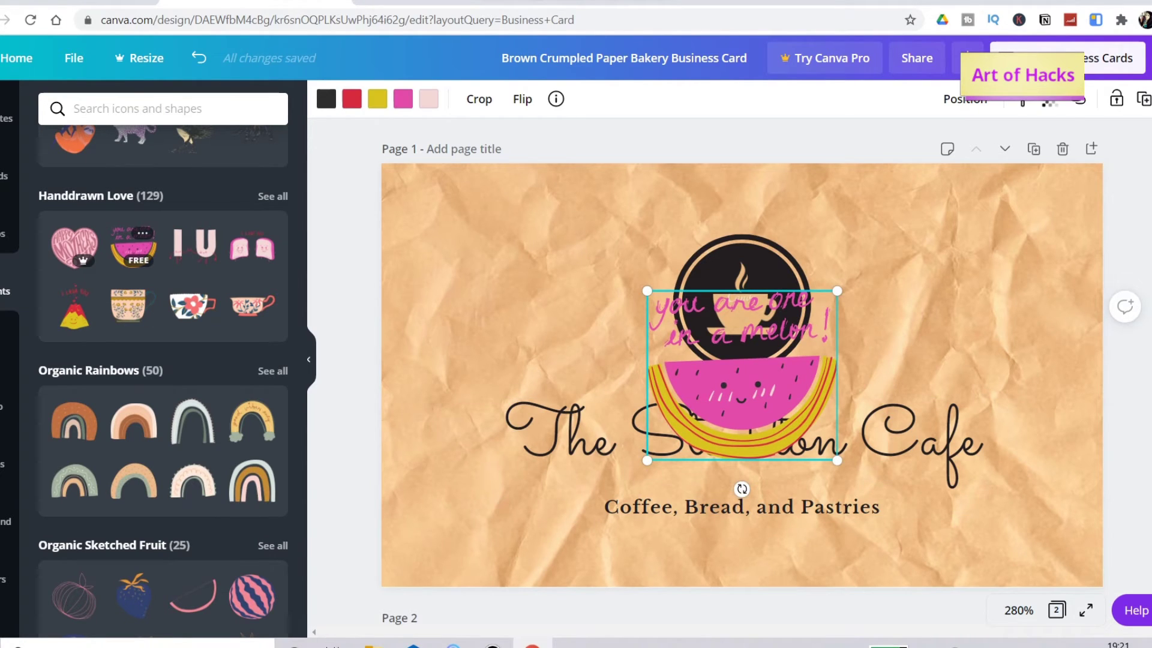
left_click_drag(742, 376, 507, 262)
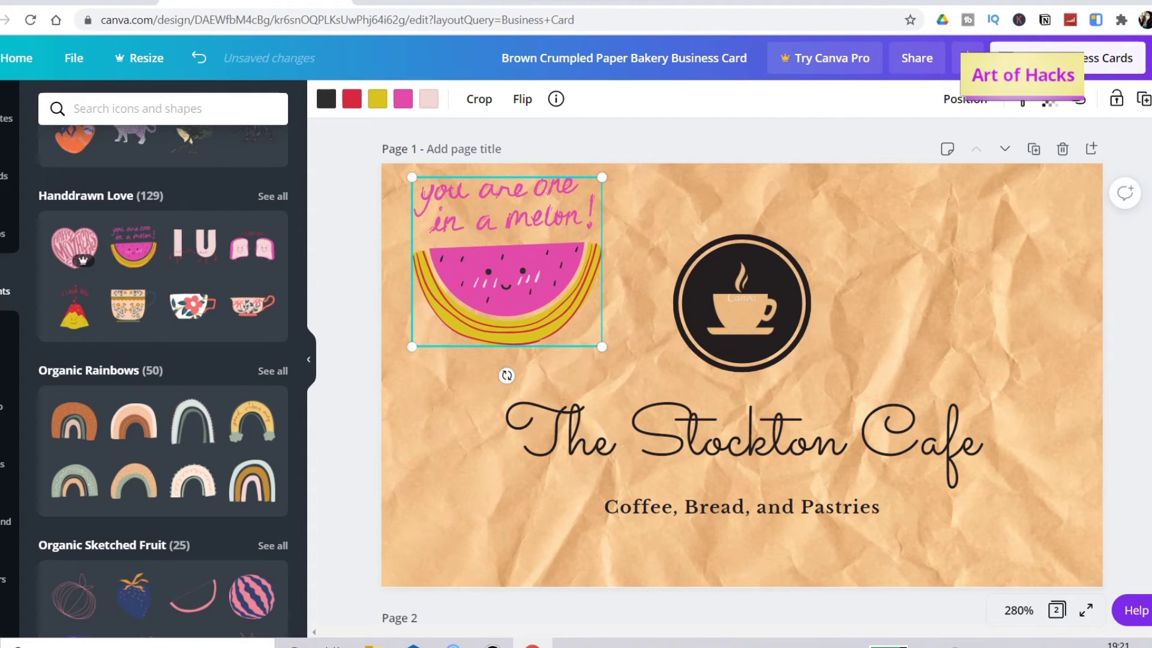
left_click_drag(601, 346, 545, 296)
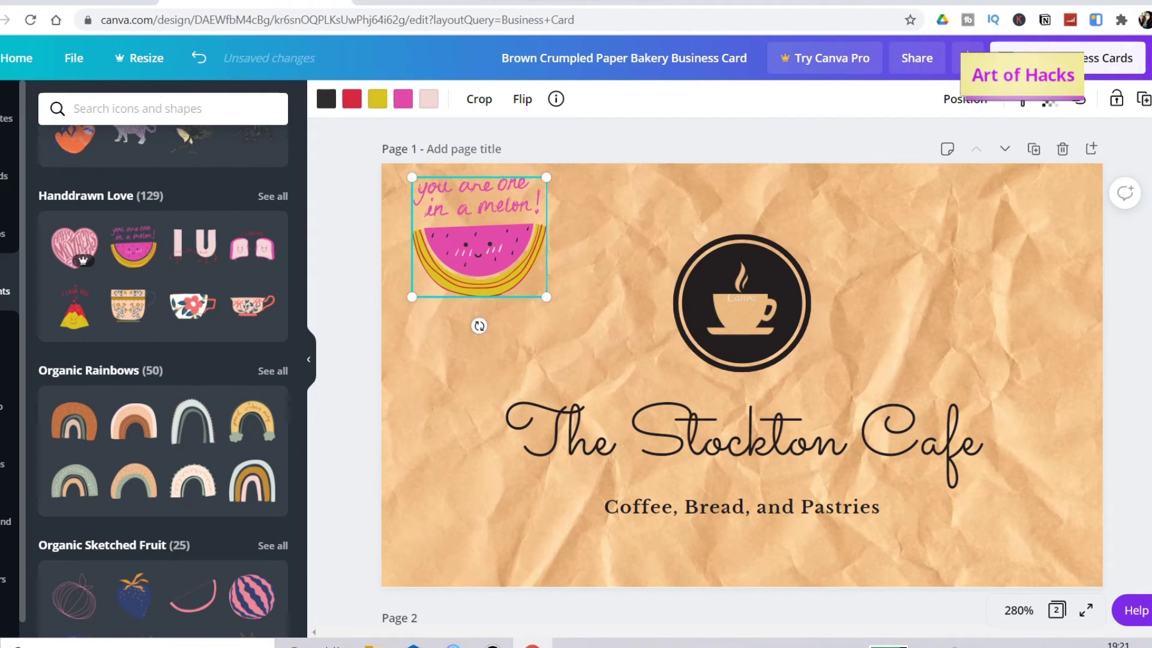
Try adding a subheading text box below the title on page 1, and undo it
left_click(6, 342)
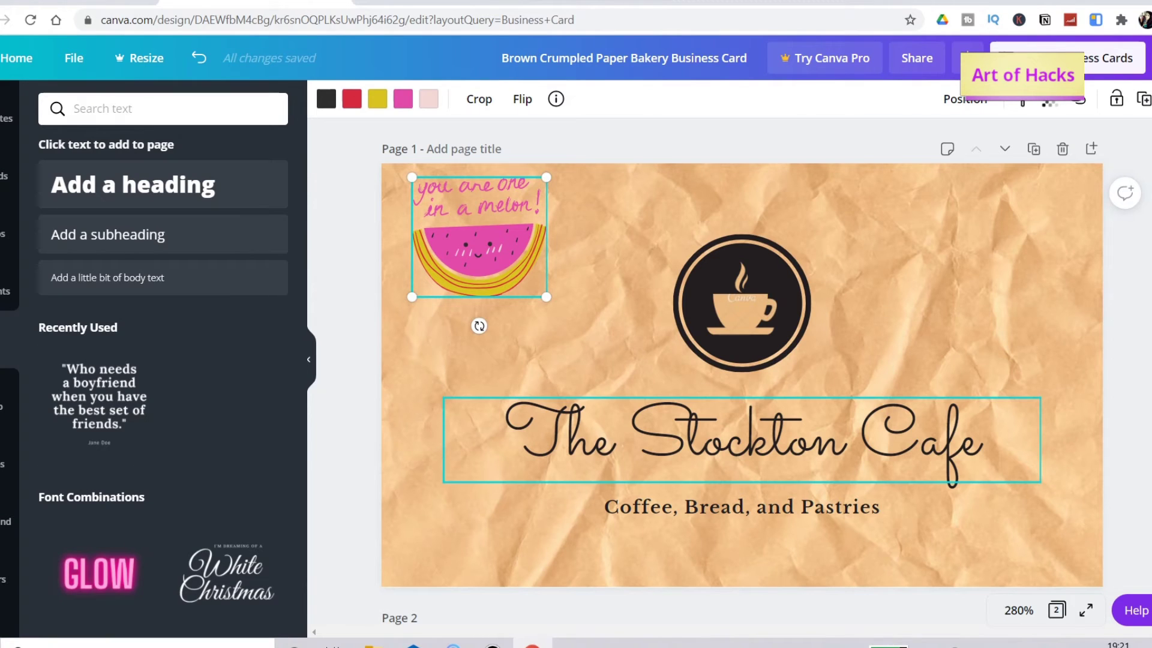
left_click(742, 468)
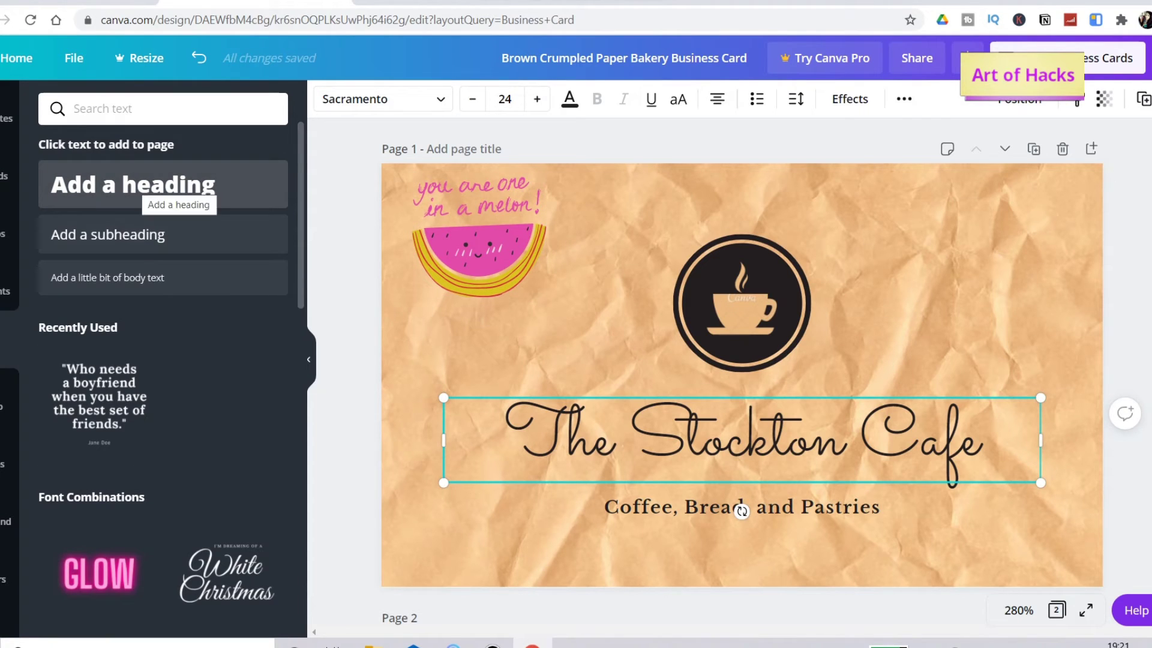
left_click(108, 234)
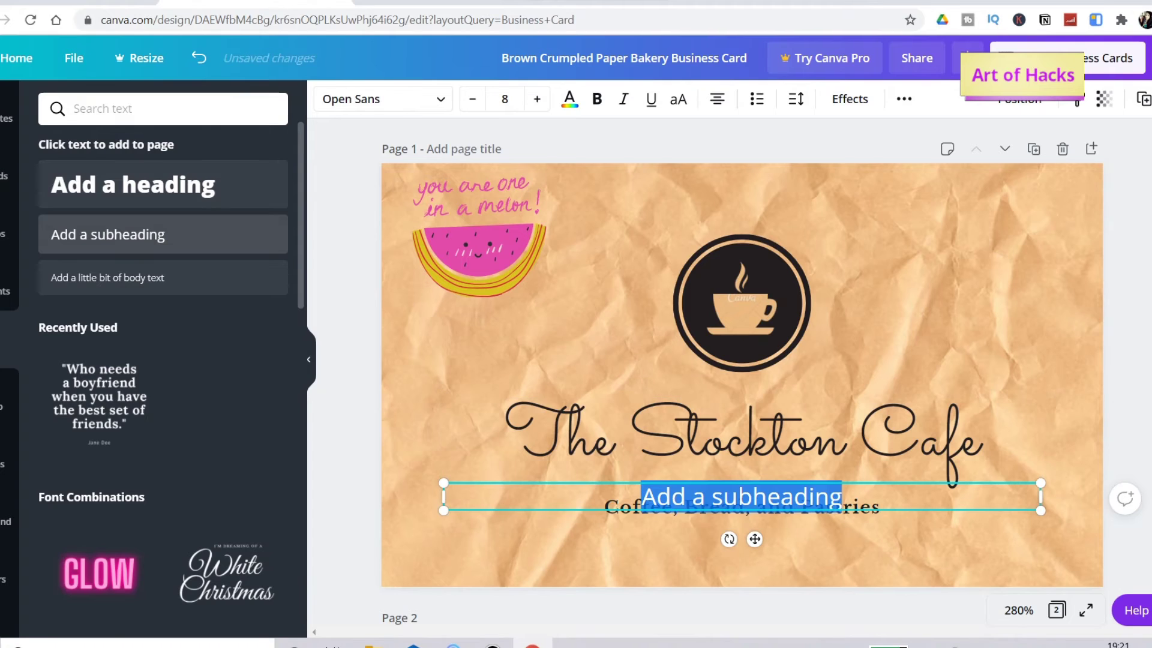
left_click(737, 497)
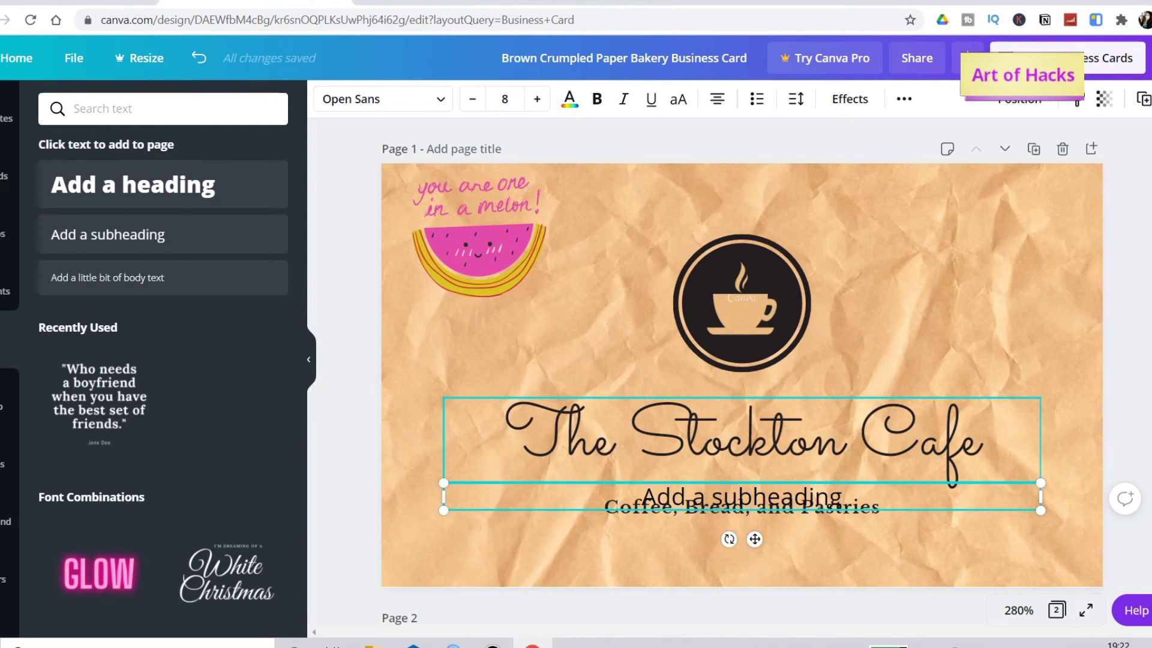
key("ctrl+z")
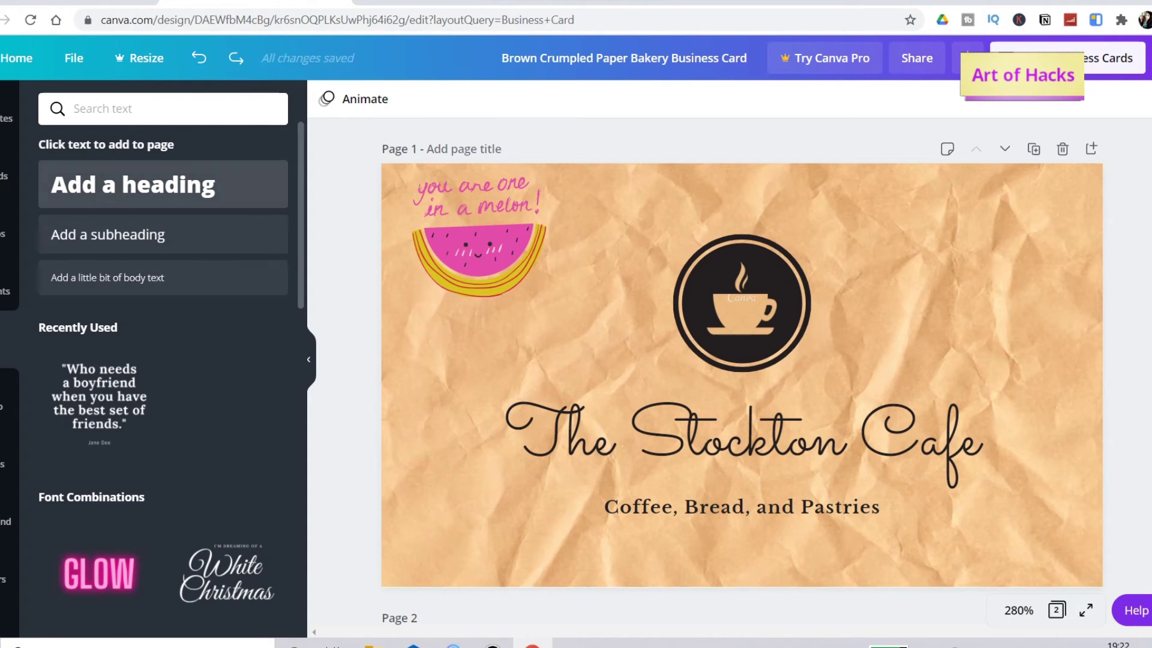
Look through the font combinations for text styles that could suit the card
scroll(163, 359, "down", 8)
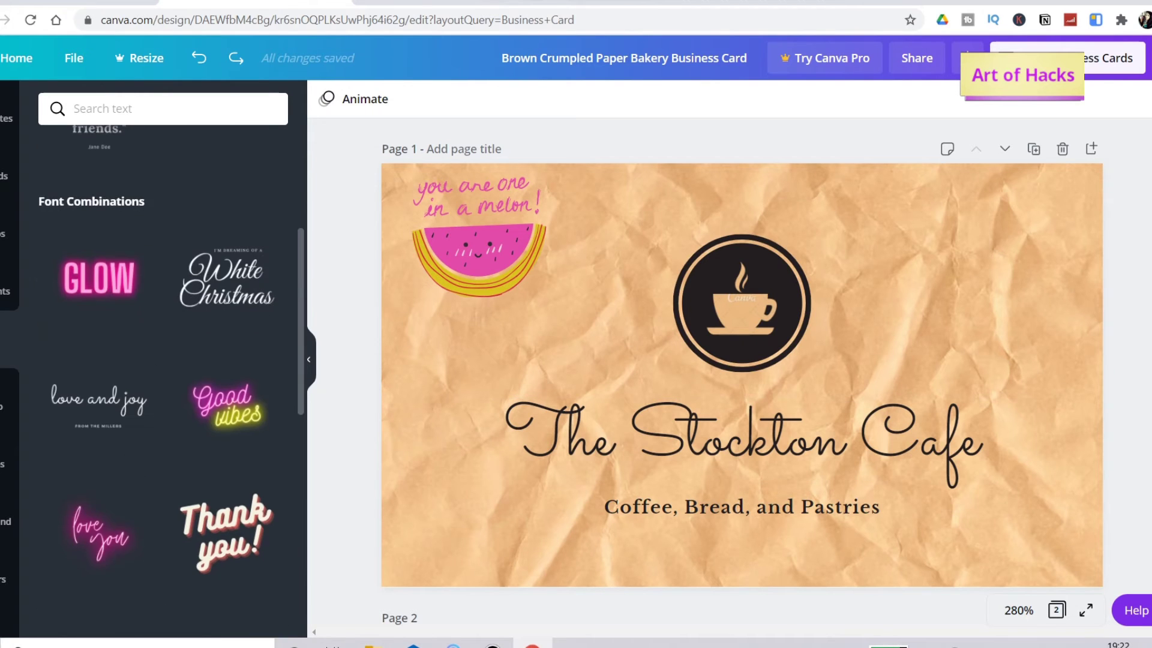
scroll(163, 360, "down", 5)
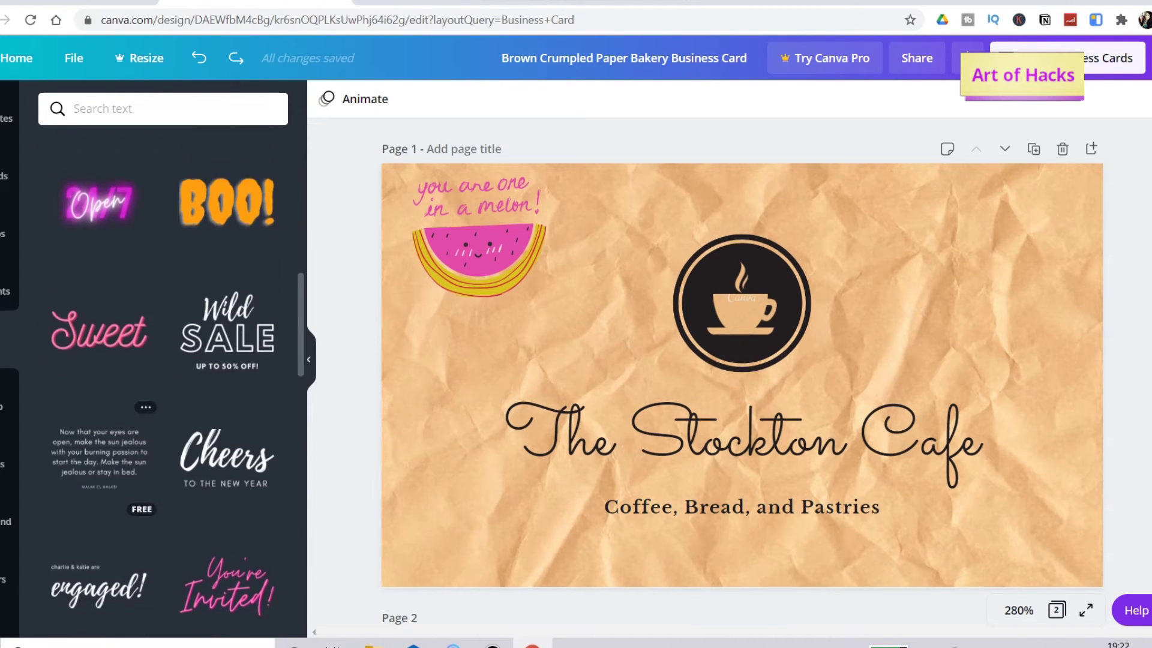
scroll(163, 360, "down", 5)
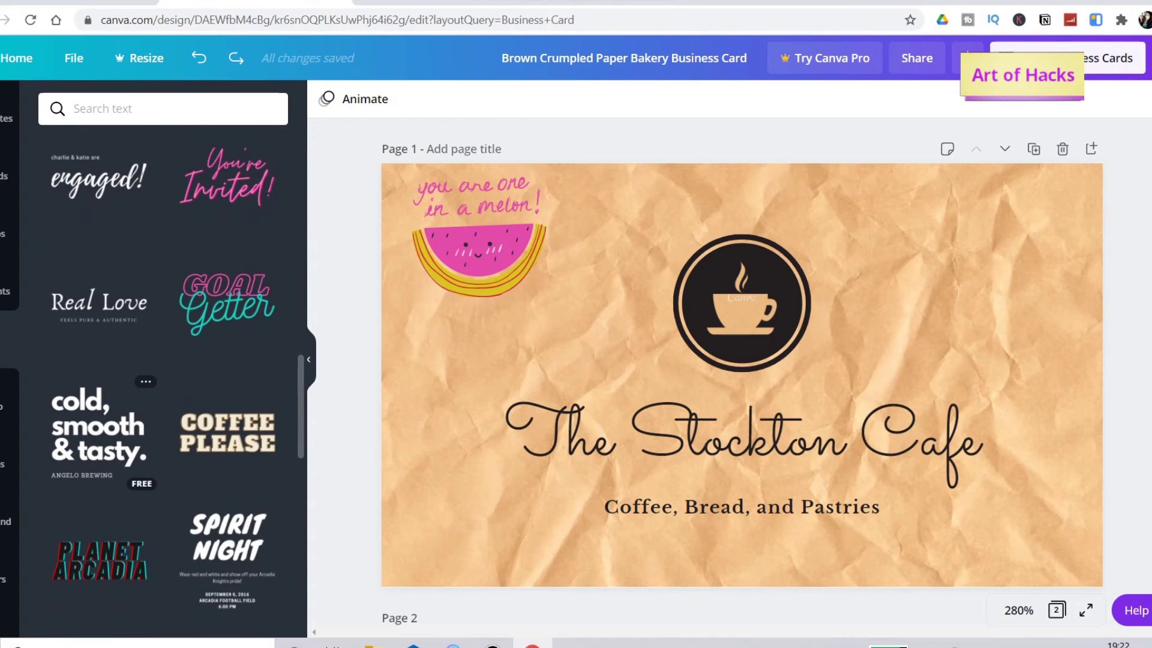
left_click_drag(227, 304, 741, 506)
Set the letter spacing of the "The Stockton Cafe" title to -116 and its line height to 1.62
double_click(741, 443)
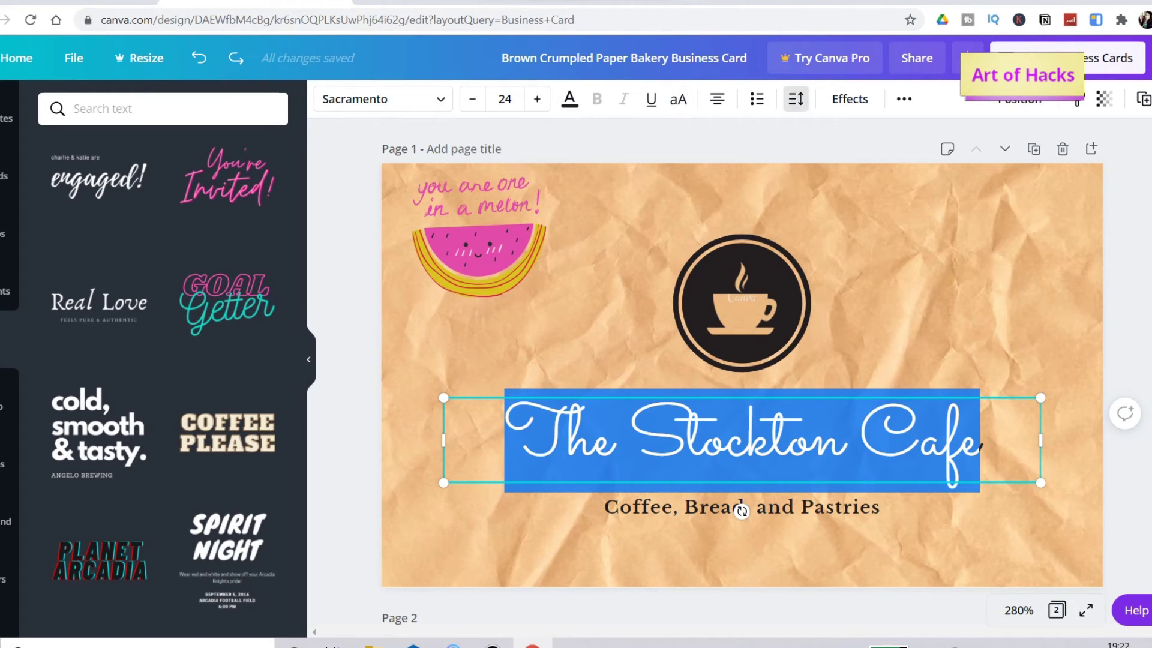
left_click(796, 99)
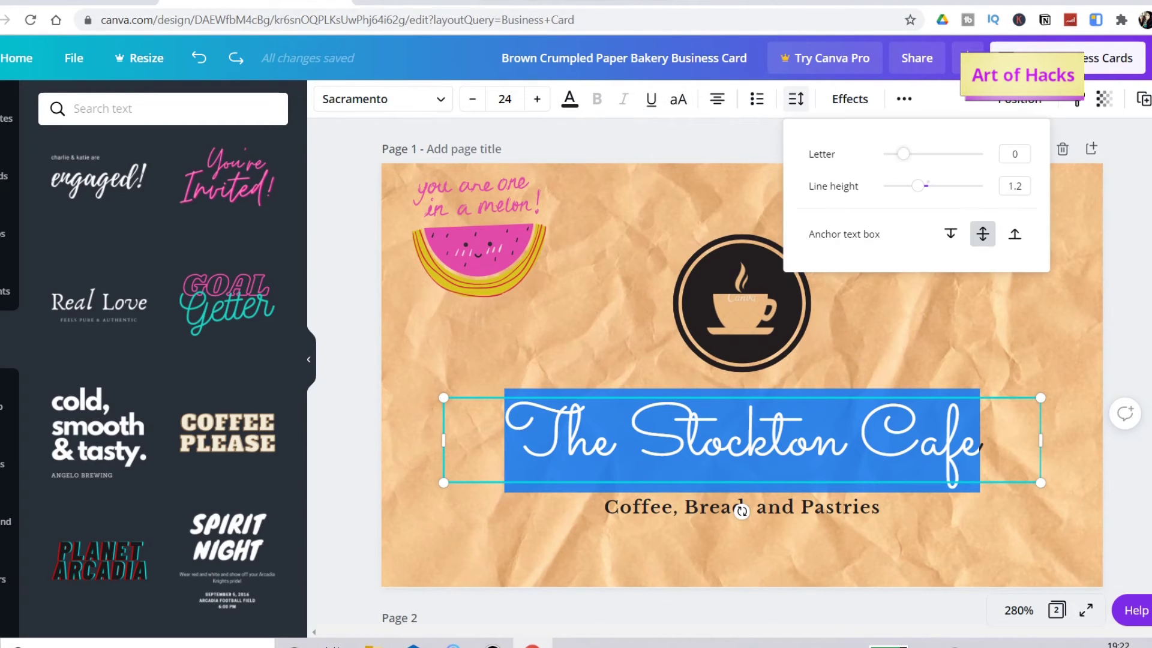
left_click_drag(903, 154, 939, 185)
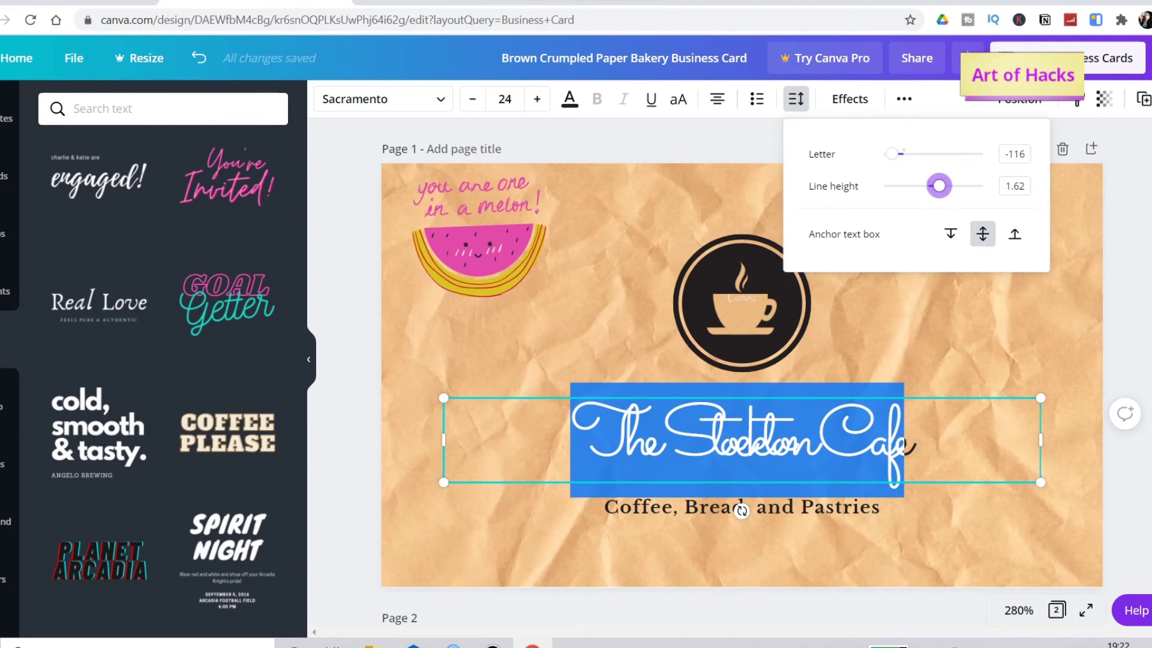
Try the Neon text effect on the card title and switch it to Glitch
left_click(849, 98)
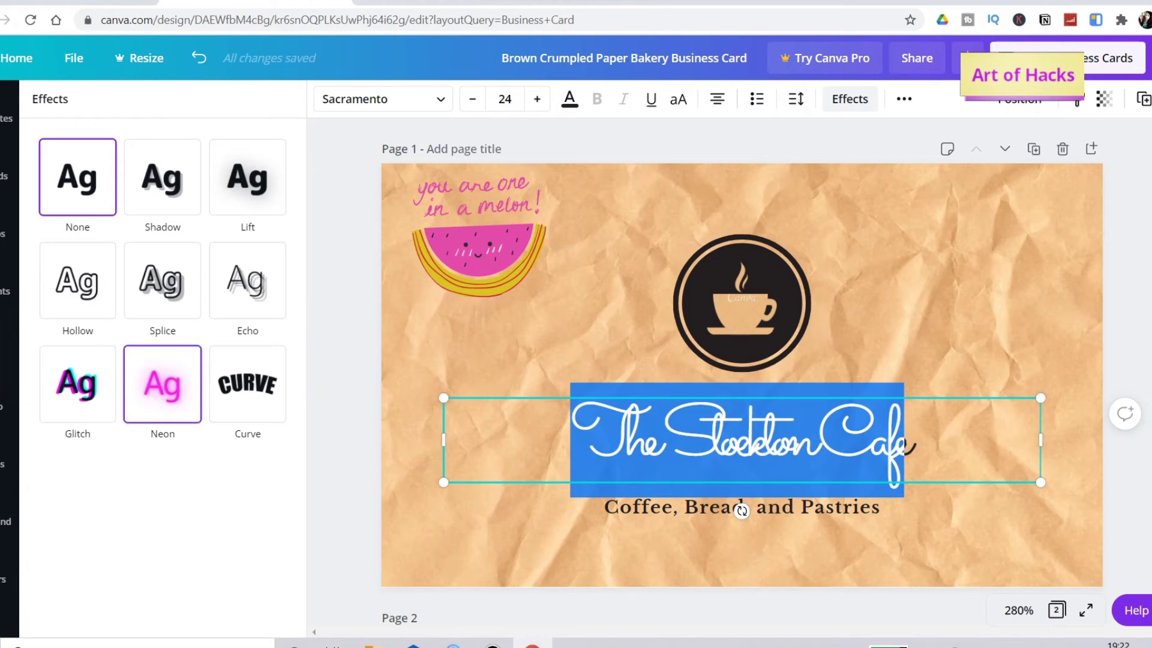
left_click(162, 384)
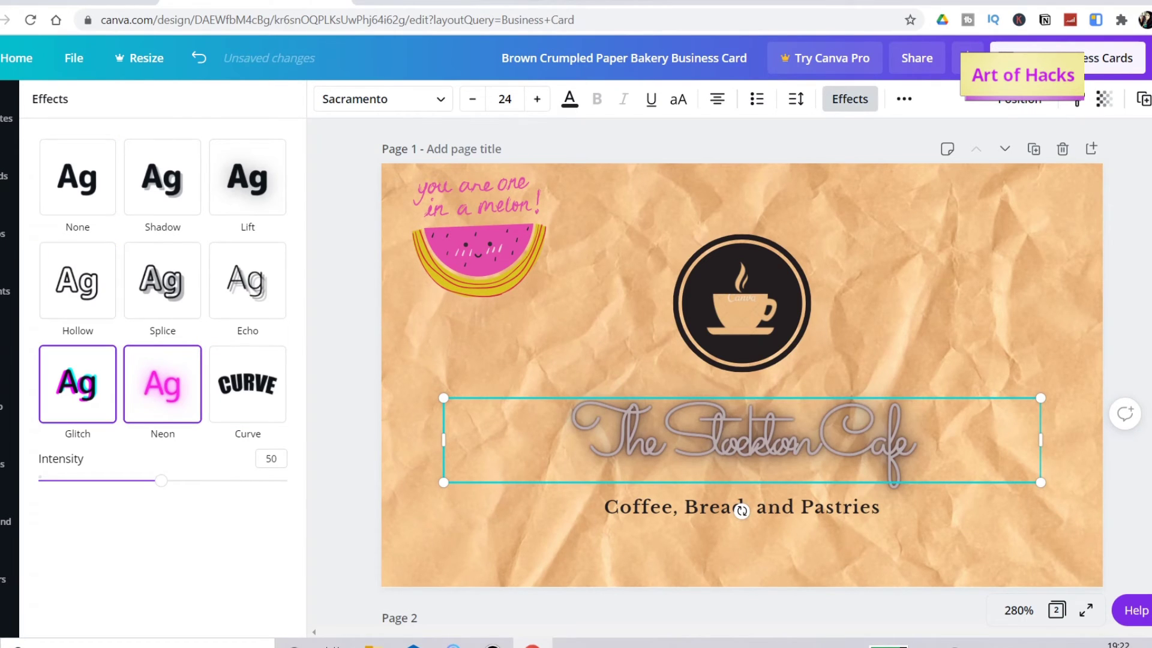
left_click(77, 384)
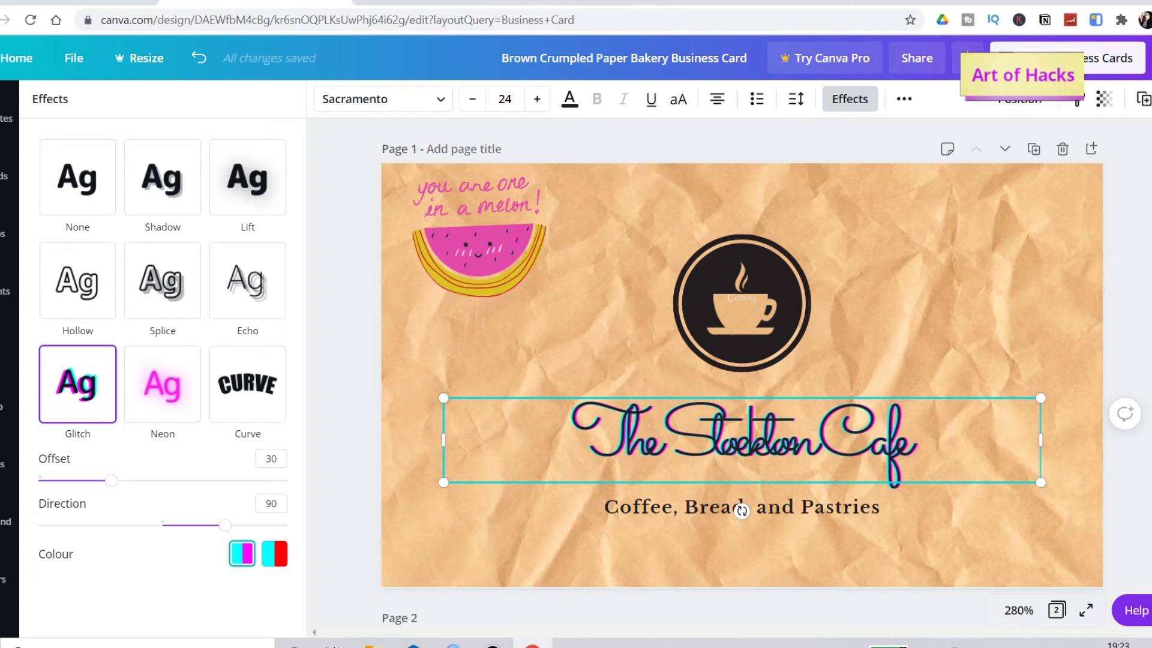
Widen the title's letter spacing to 71 and finish with its text effects
left_click(796, 99)
mouse_move(891, 153)
left_mouse_down()
mouse_move(924, 154)
mouse_move(910, 153)
left_mouse_up()
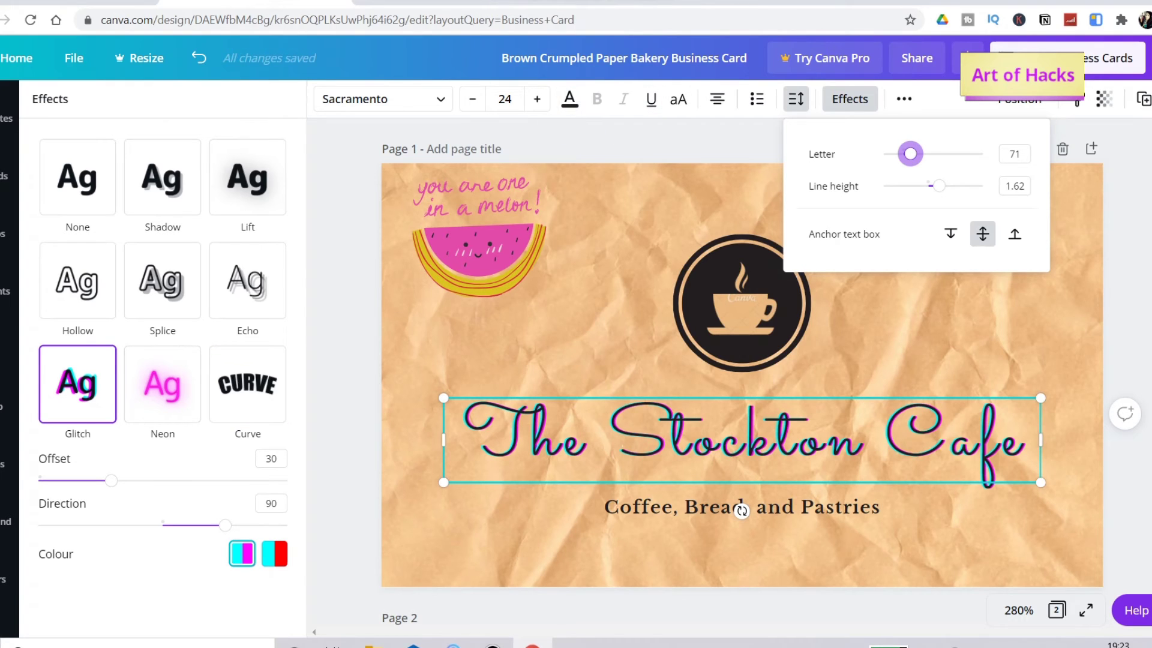
left_click(850, 99)
Delete the "you are one in a melon!" watermelon graphic from page 1
left_click(478, 240)
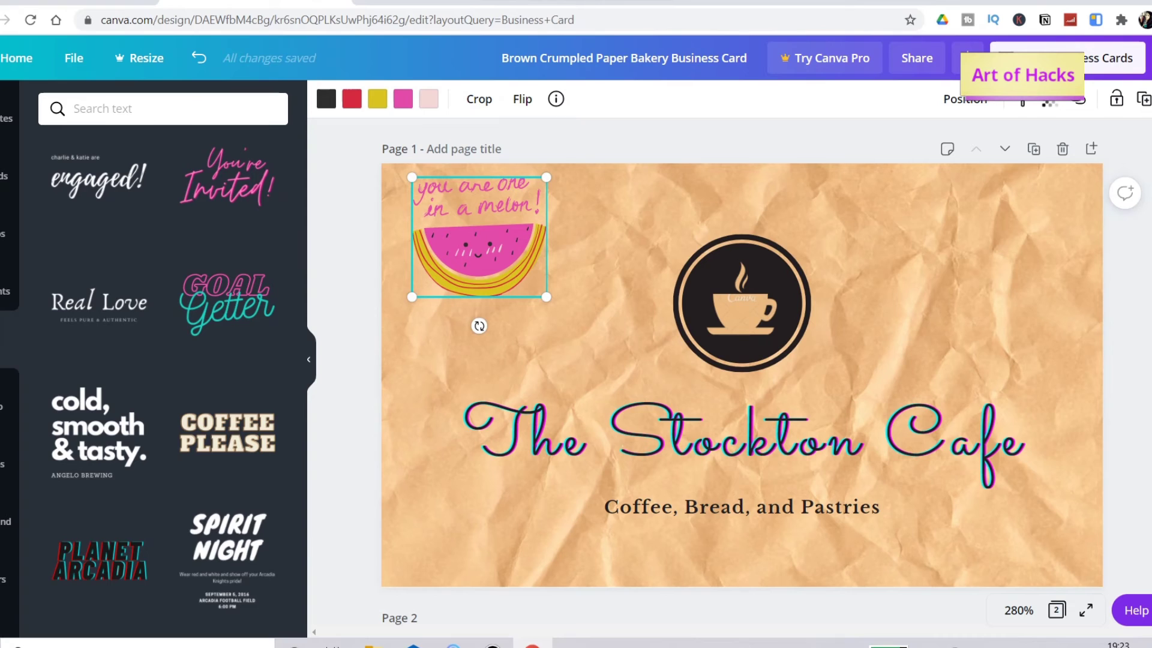
key("Delete")
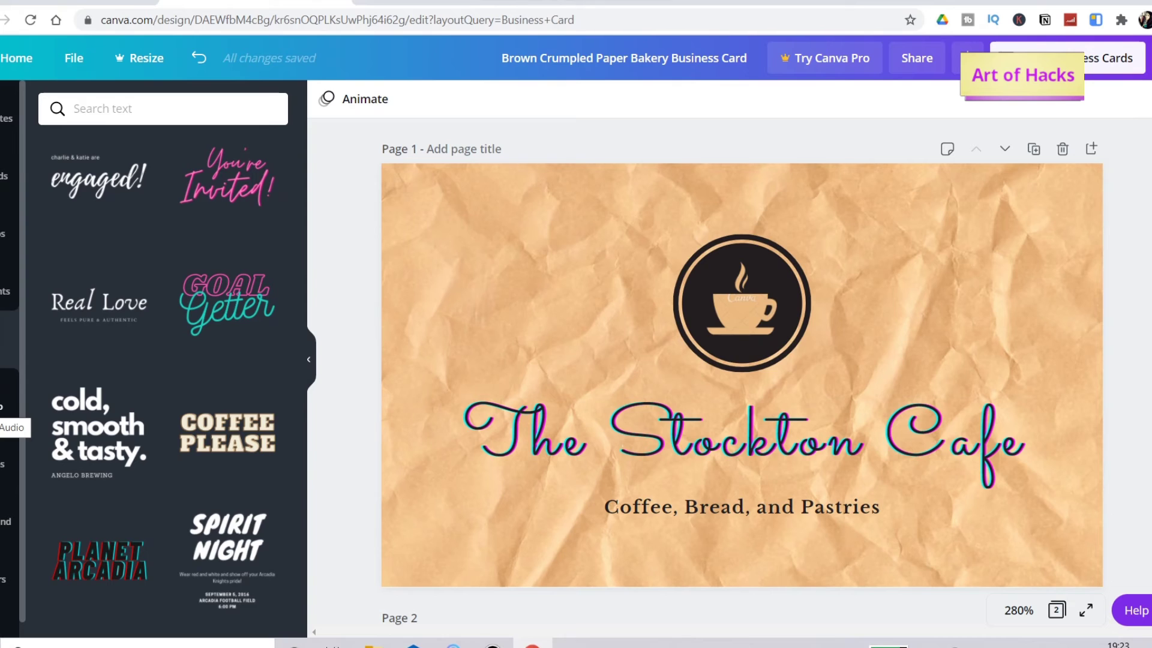
Browse the audio tracks and the stock video collections
left_click(5, 401)
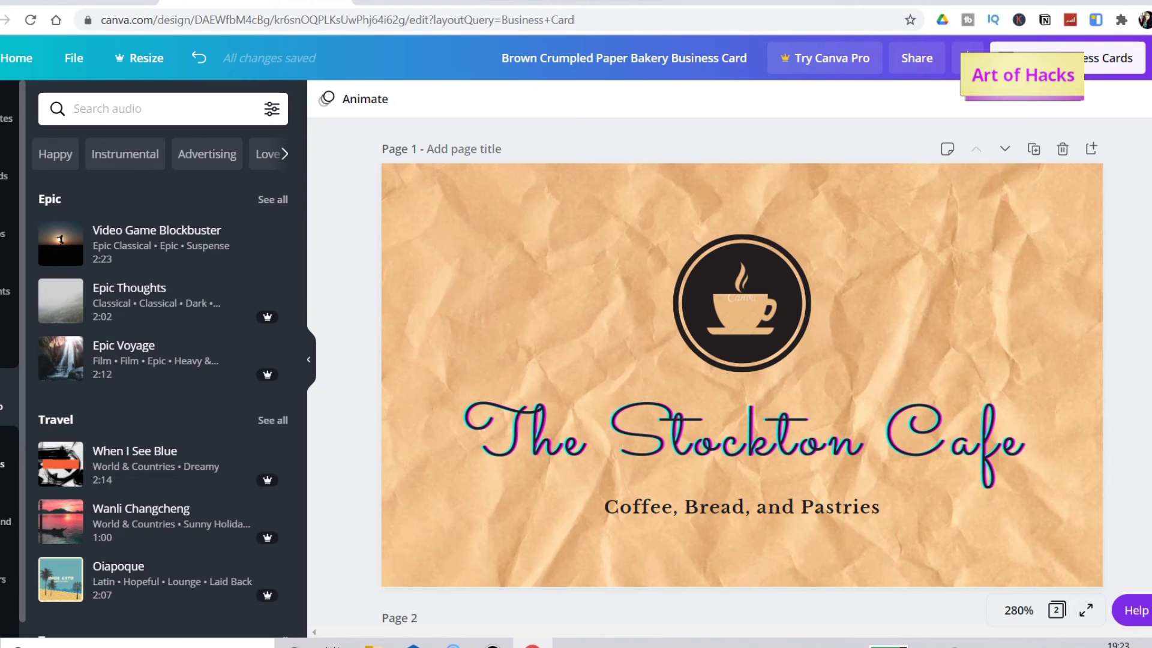
left_click(4, 458)
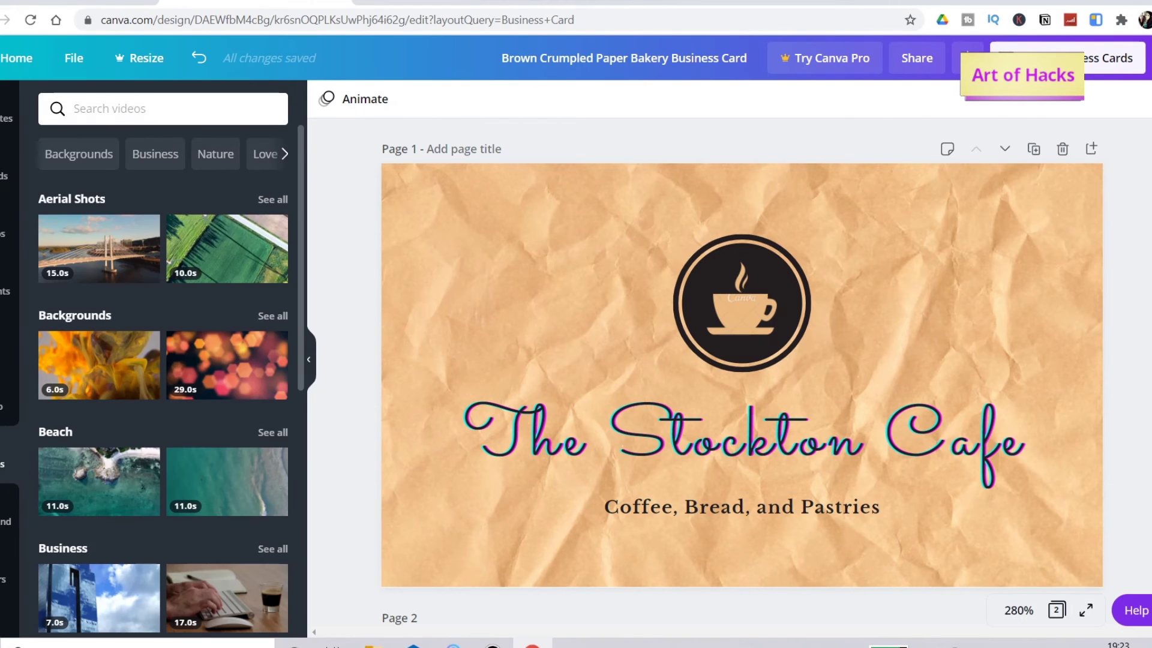
scroll(164, 360, "down", 9)
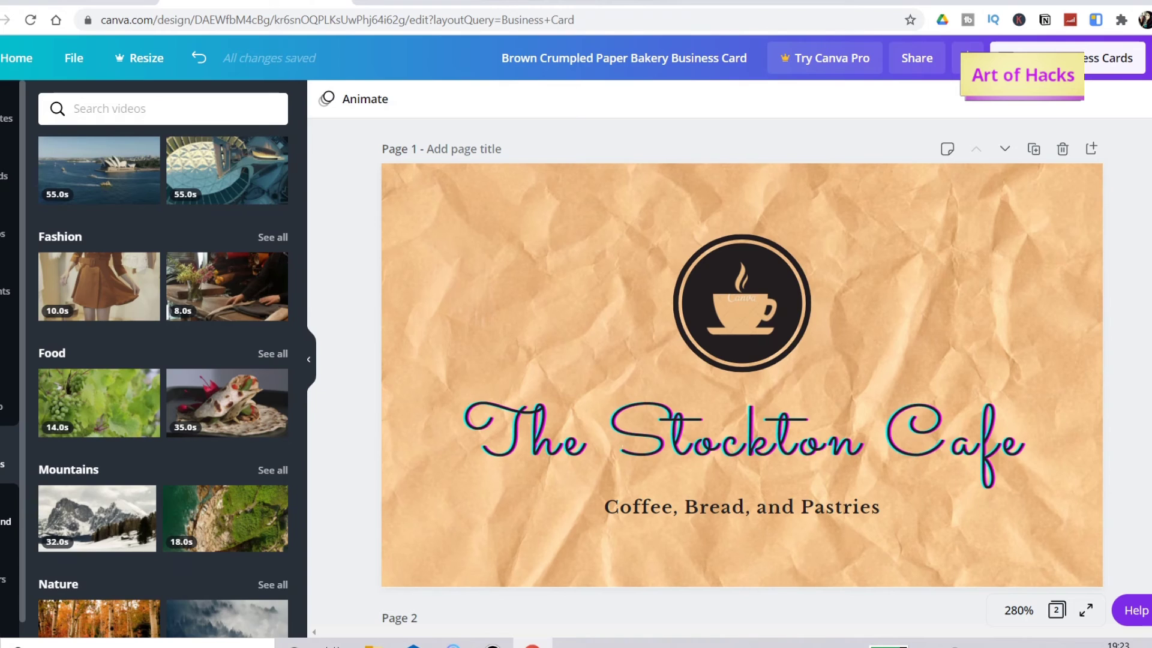
Replace page 1's crumpled paper background with solid orange, trying white, tan and pink along the way
left_click(5, 514)
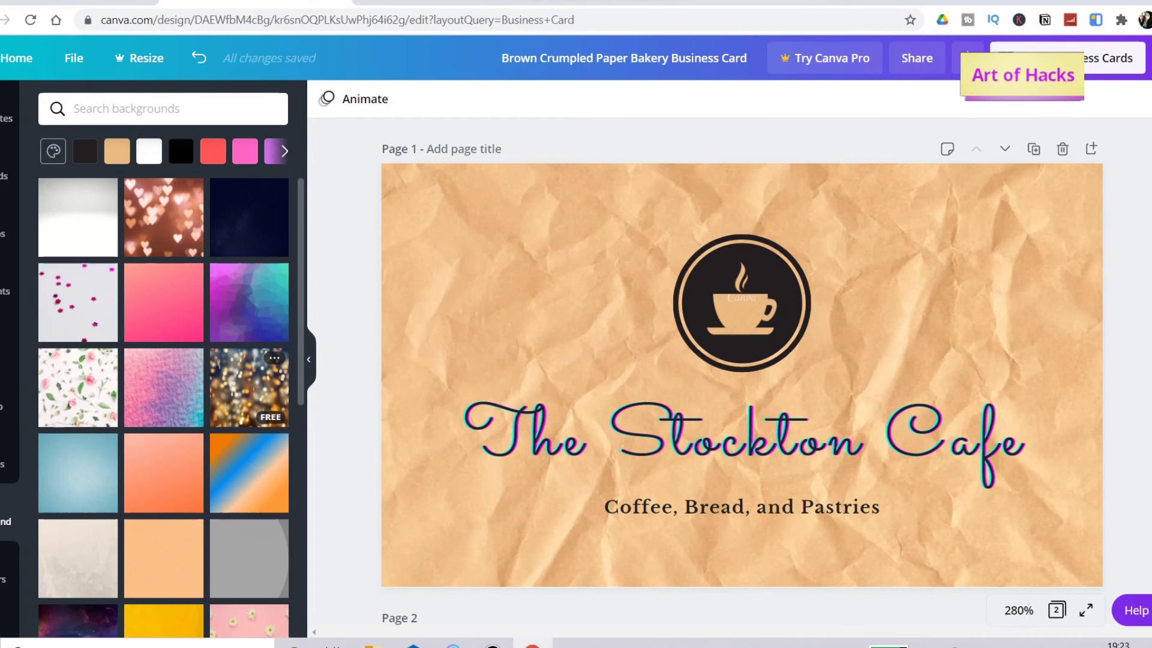
scroll(163, 408, "down", 7)
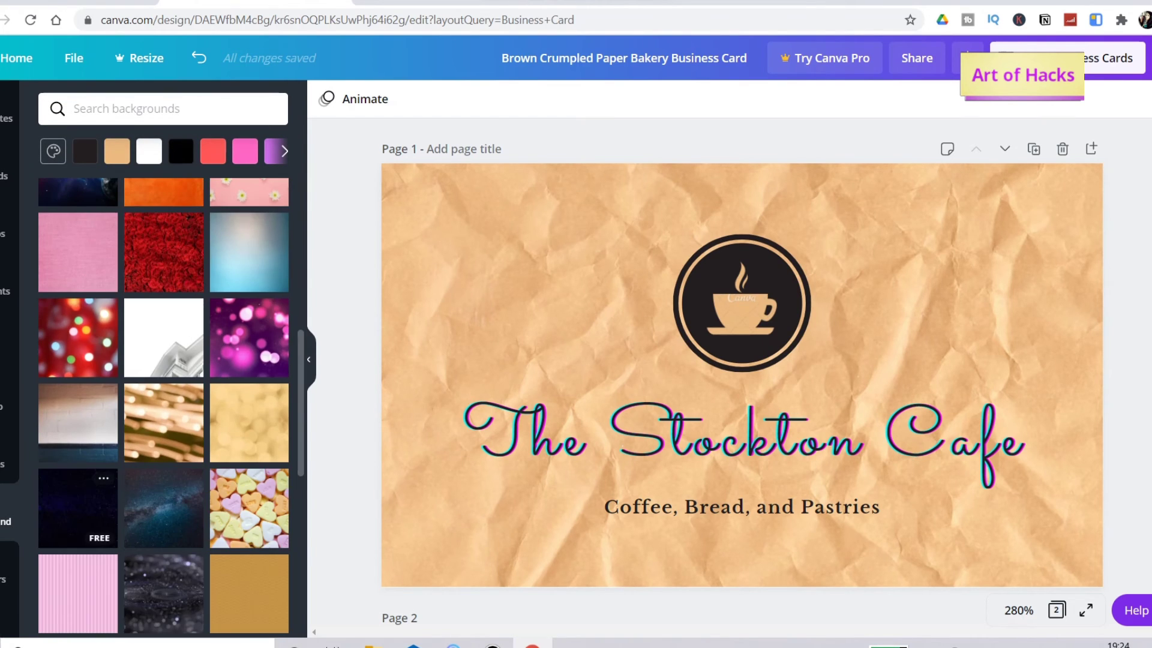
scroll(163, 408, "down", 9)
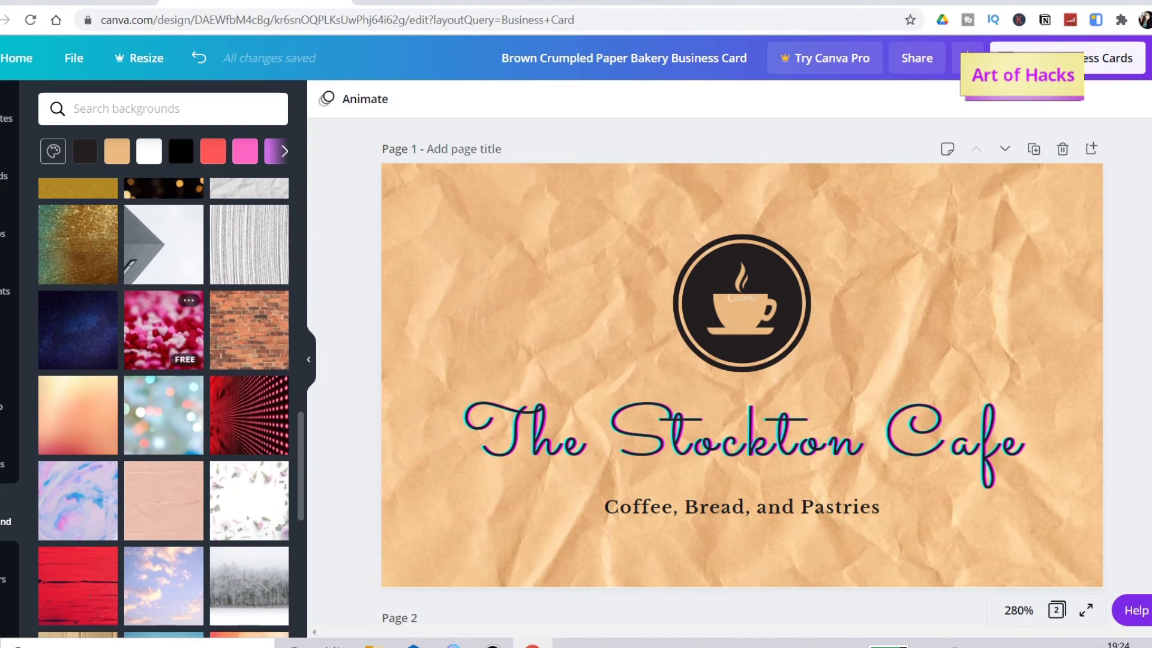
left_click(149, 151)
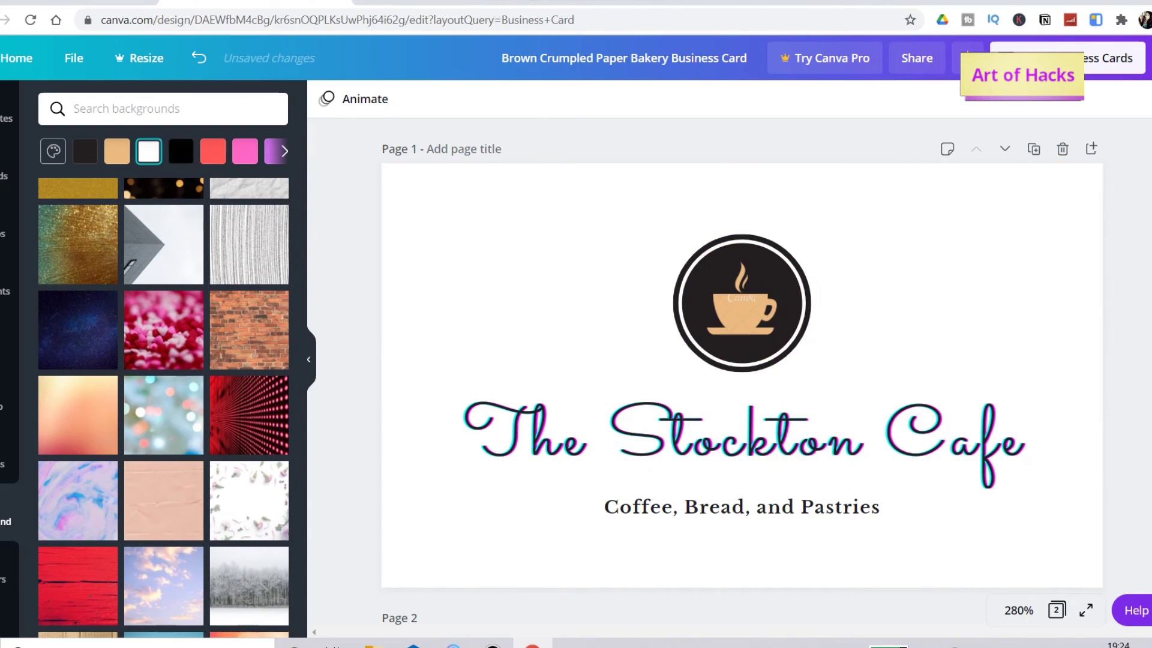
left_click(117, 150)
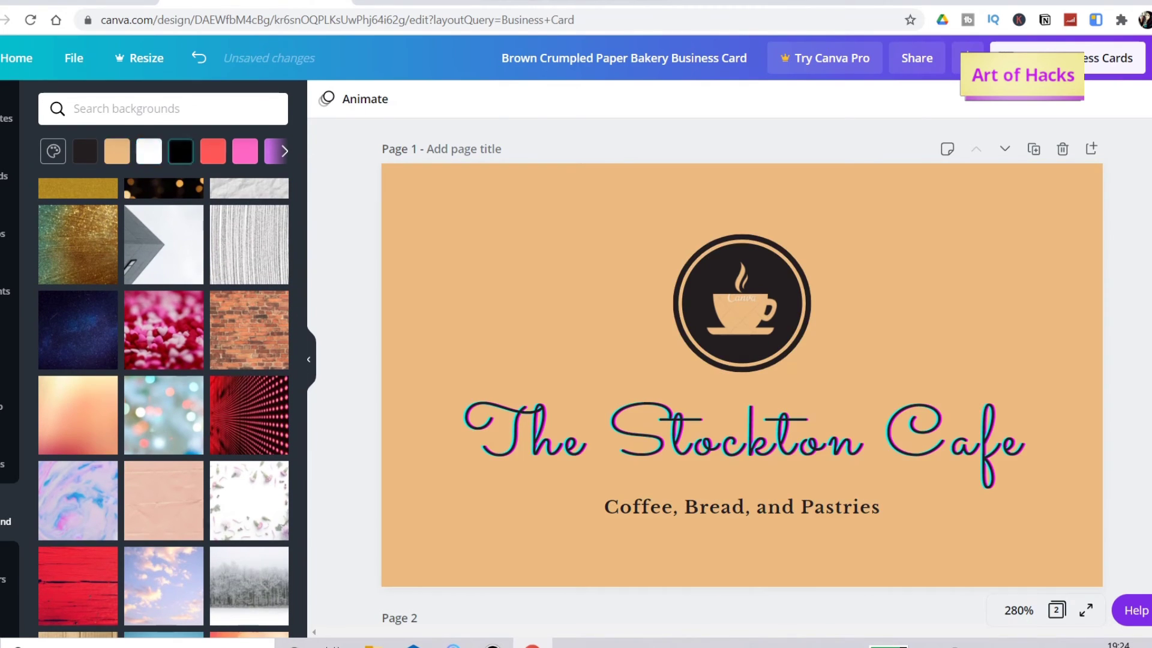
left_click(181, 151)
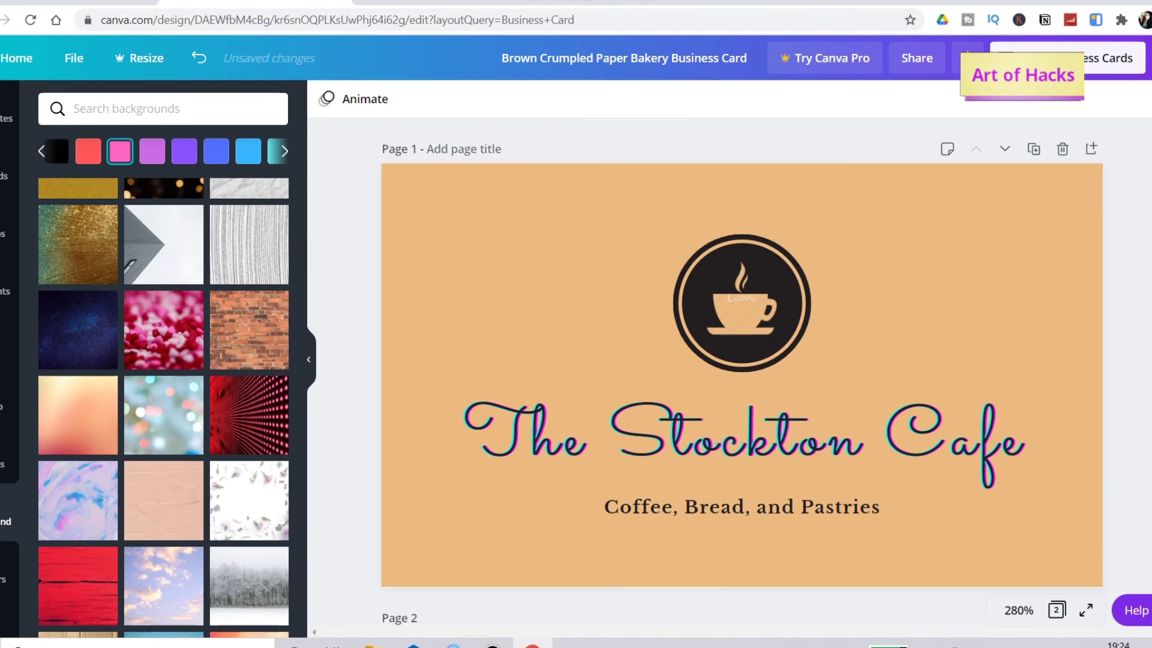
left_click(120, 151)
left_click(284, 152)
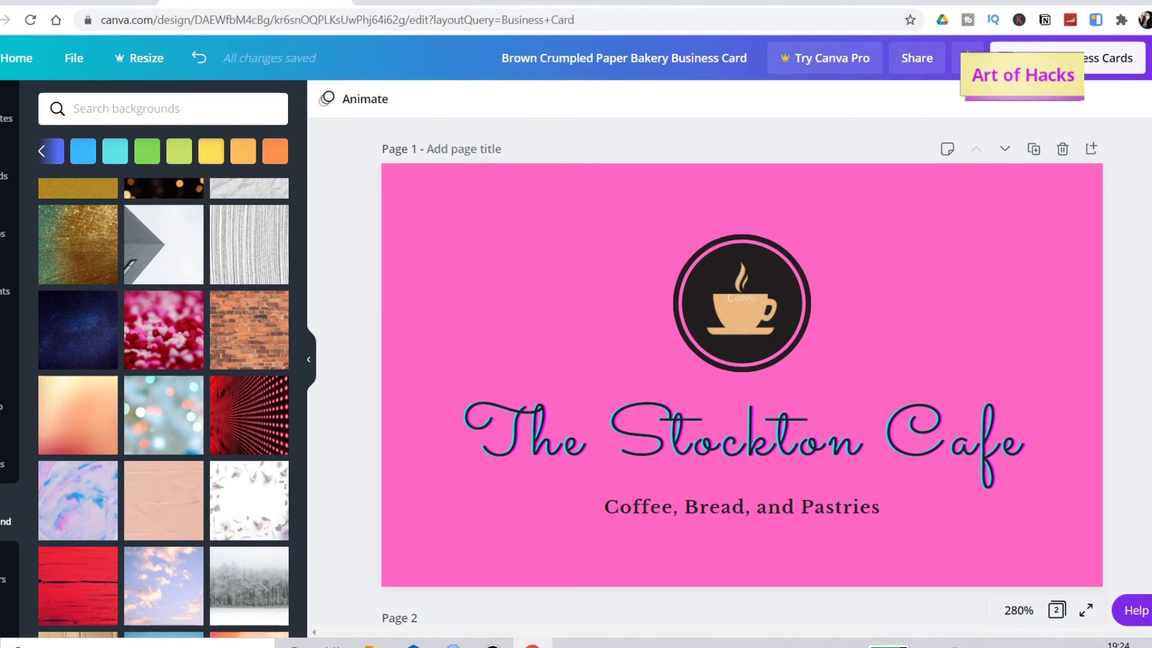
left_click(243, 151)
left_click(274, 151)
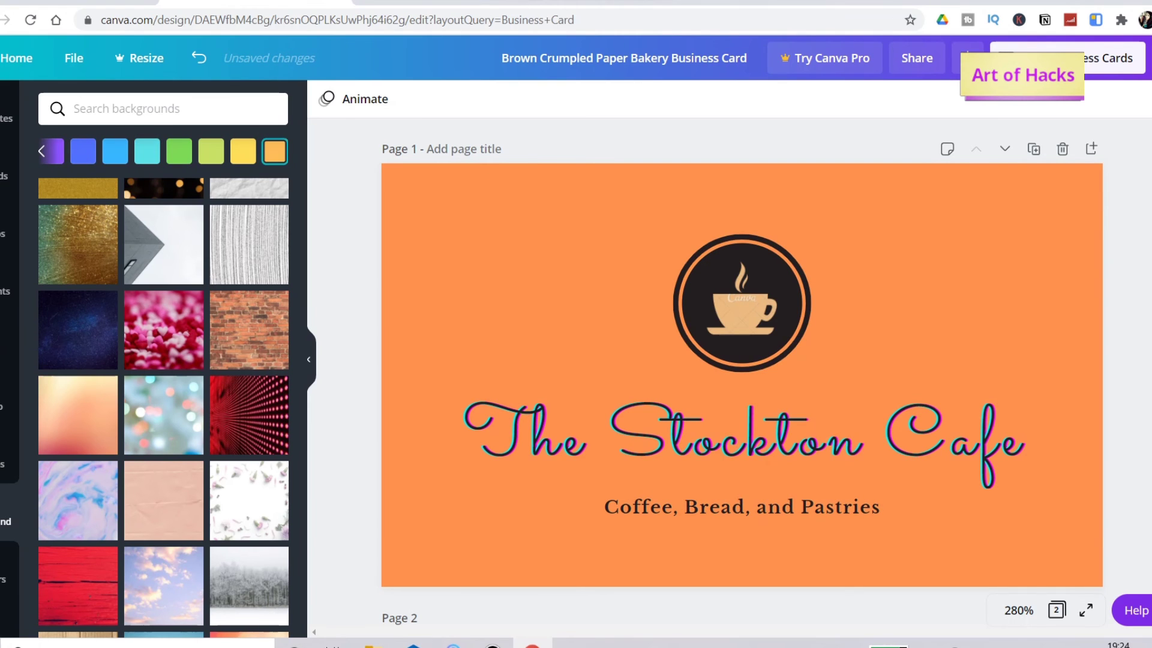
Look through the design folders and the business card template library
left_click(3, 572)
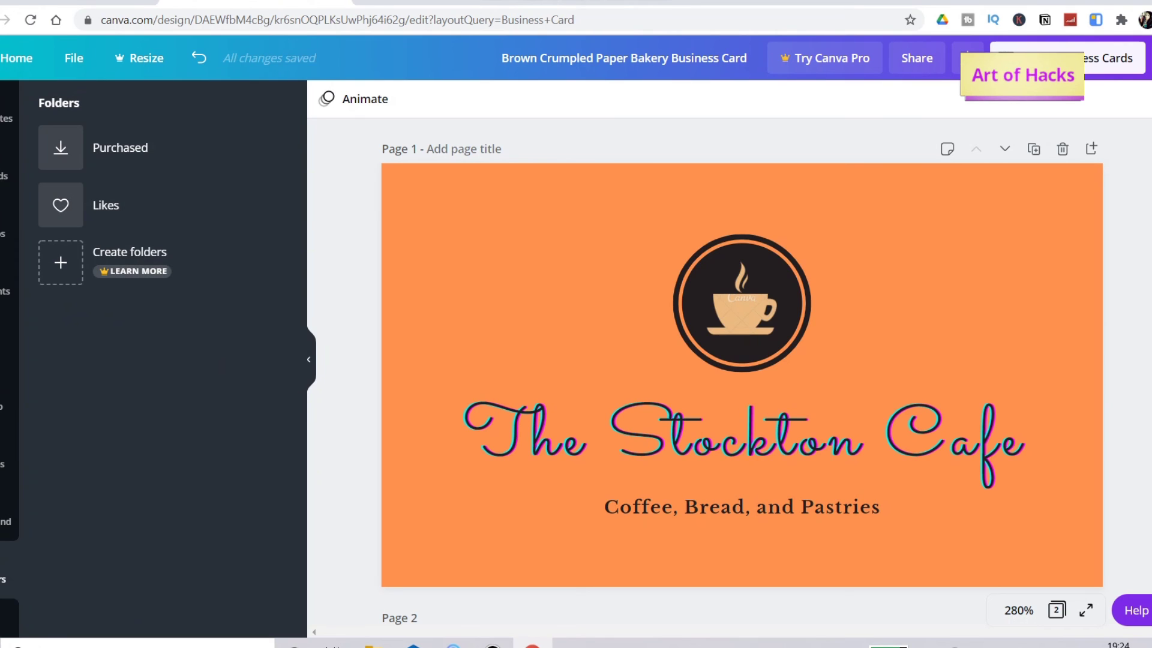
left_click(4, 111)
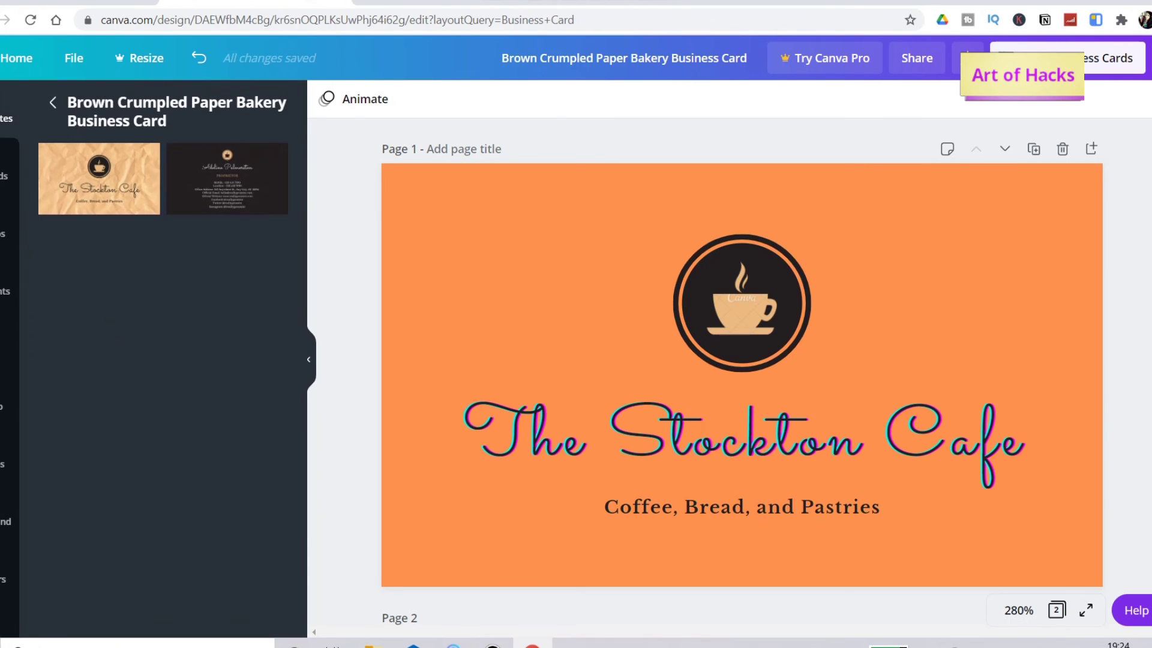
left_click(52, 103)
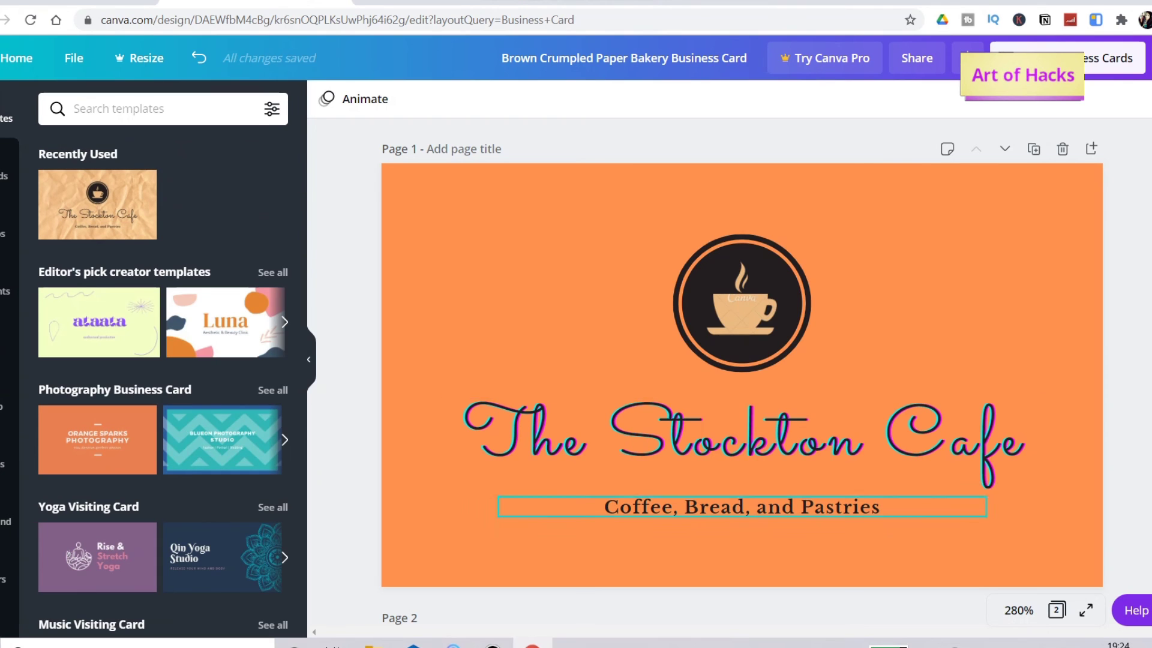
Append "etc" to the "Coffee, Bread, and Pastries" tagline
double_click(741, 507)
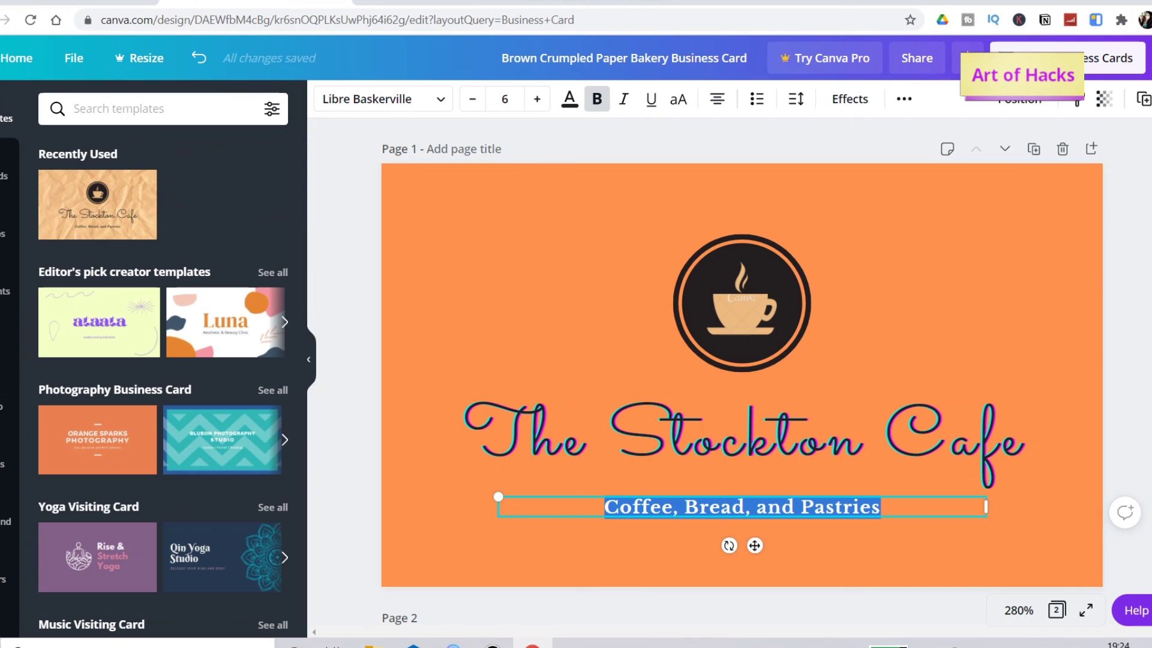
left_click(879, 507)
type("etc")
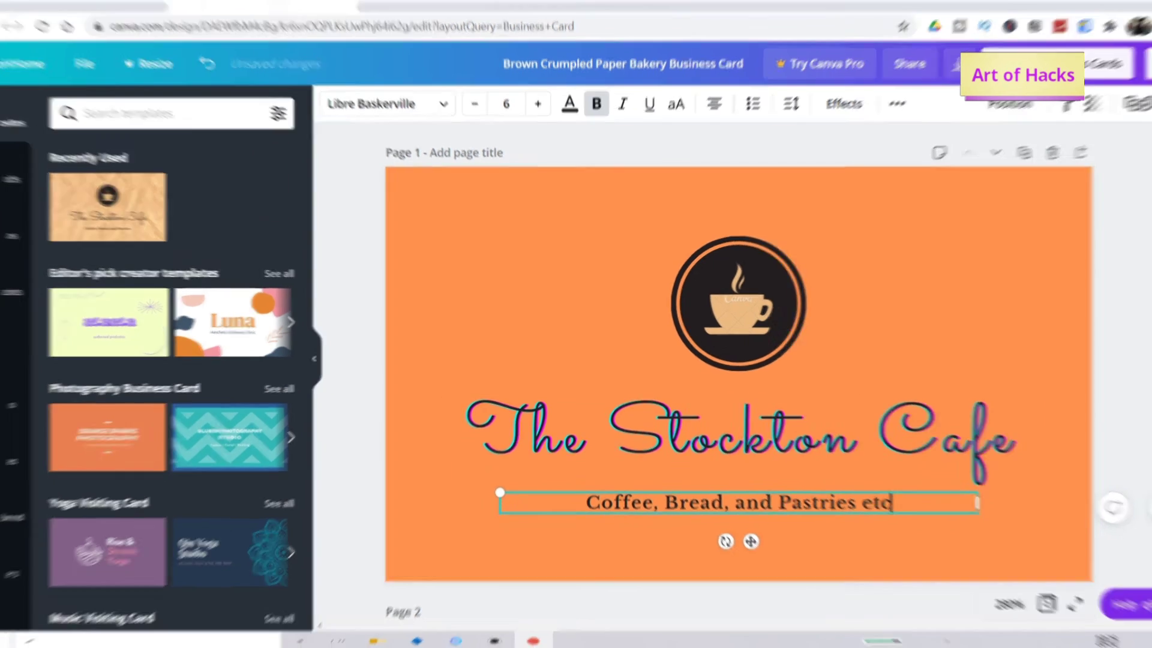
Set up a PDF Print download that contains only page 1
left_click(966, 59)
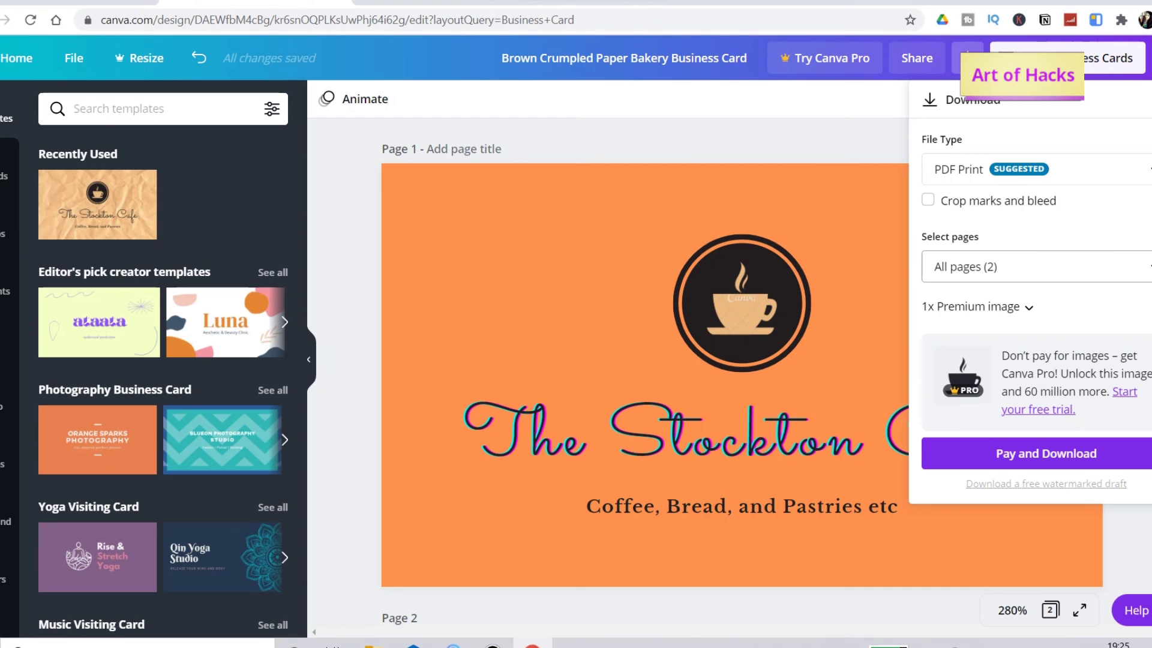
left_click(1145, 266)
left_click(1148, 356)
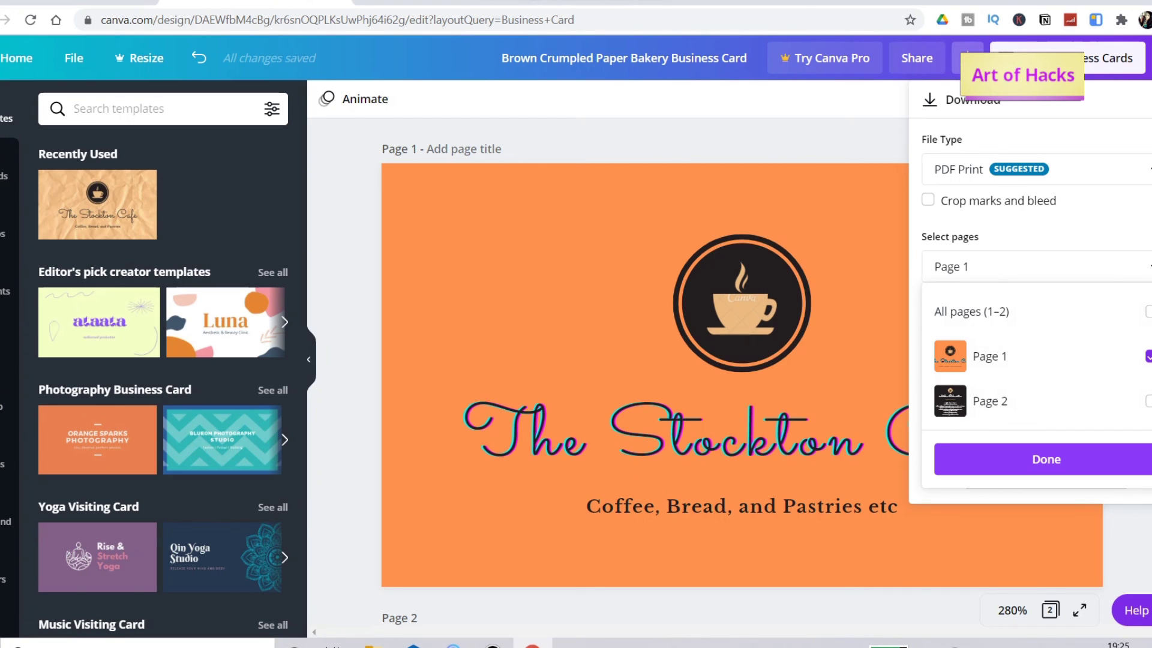
left_click(1046, 459)
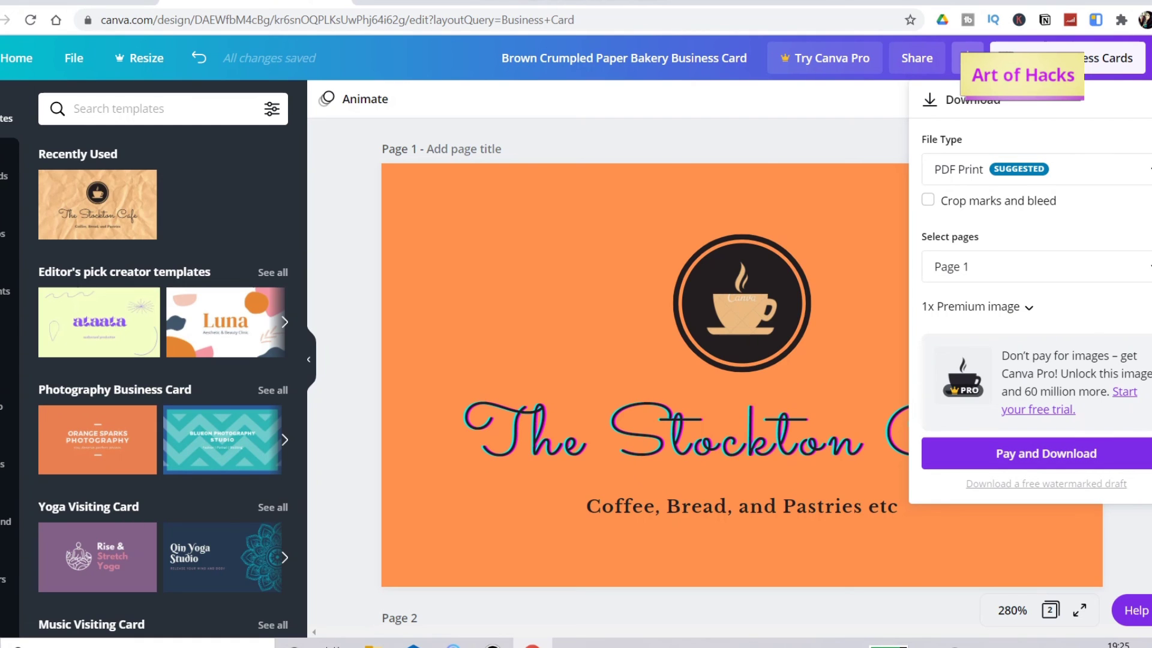
Select the premium coffee cup image inside the round logo on page 1
left_click(741, 300)
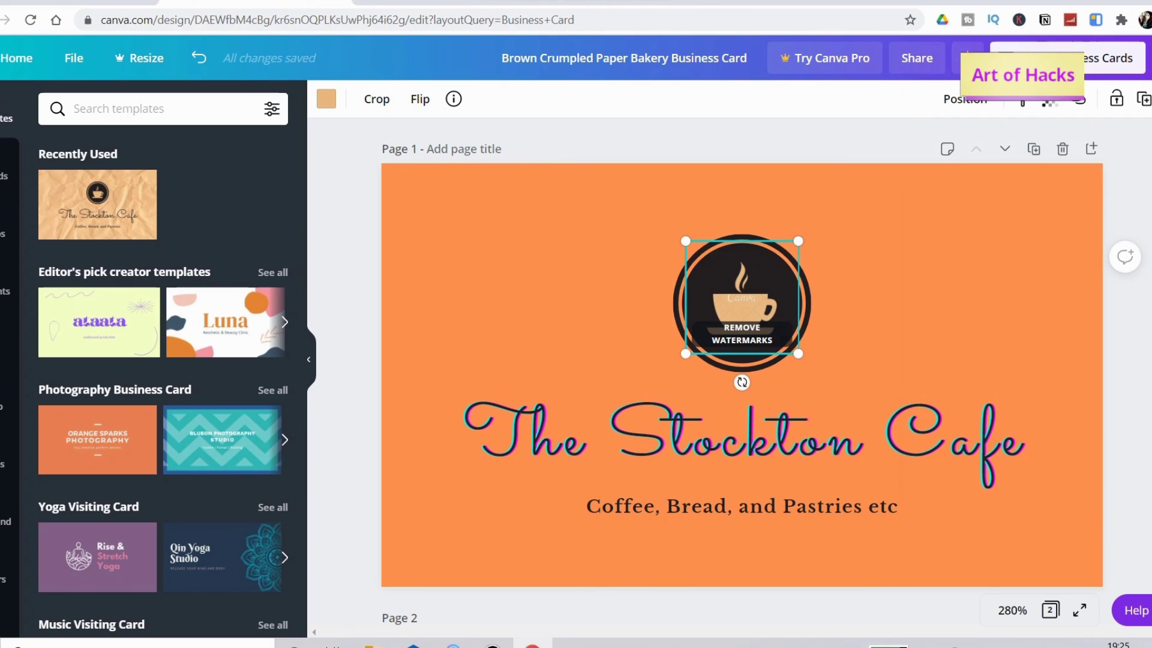